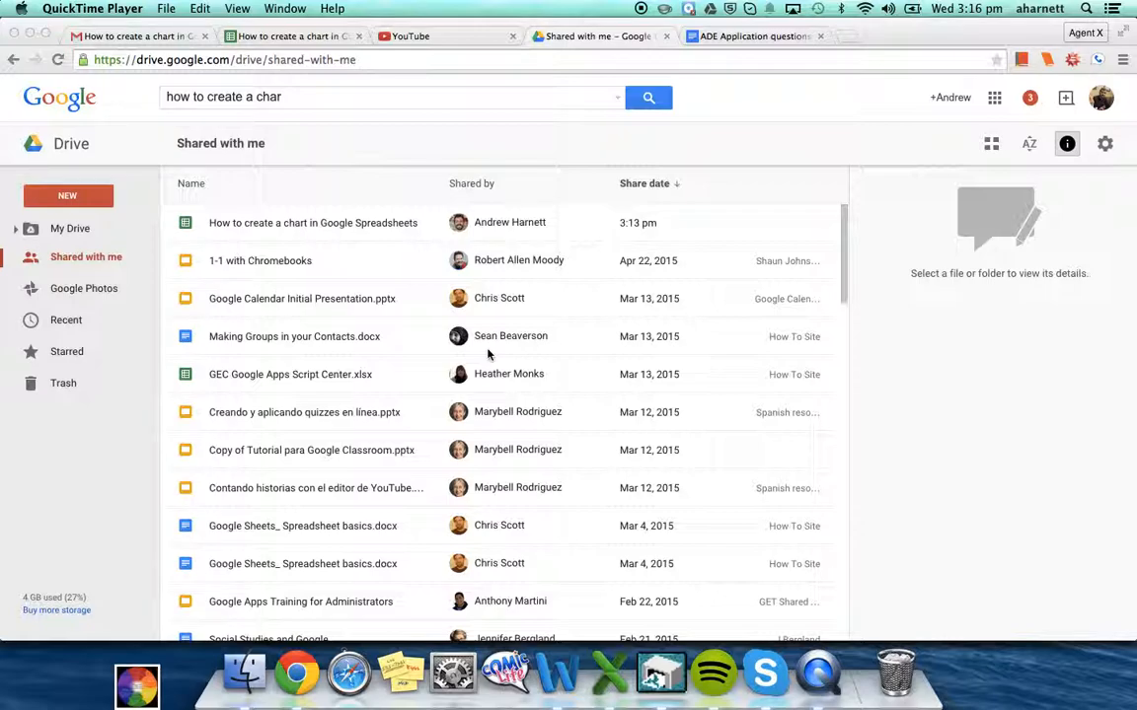
Switch Google Drive from Shared with me to the My Drive file list
click(83, 233)
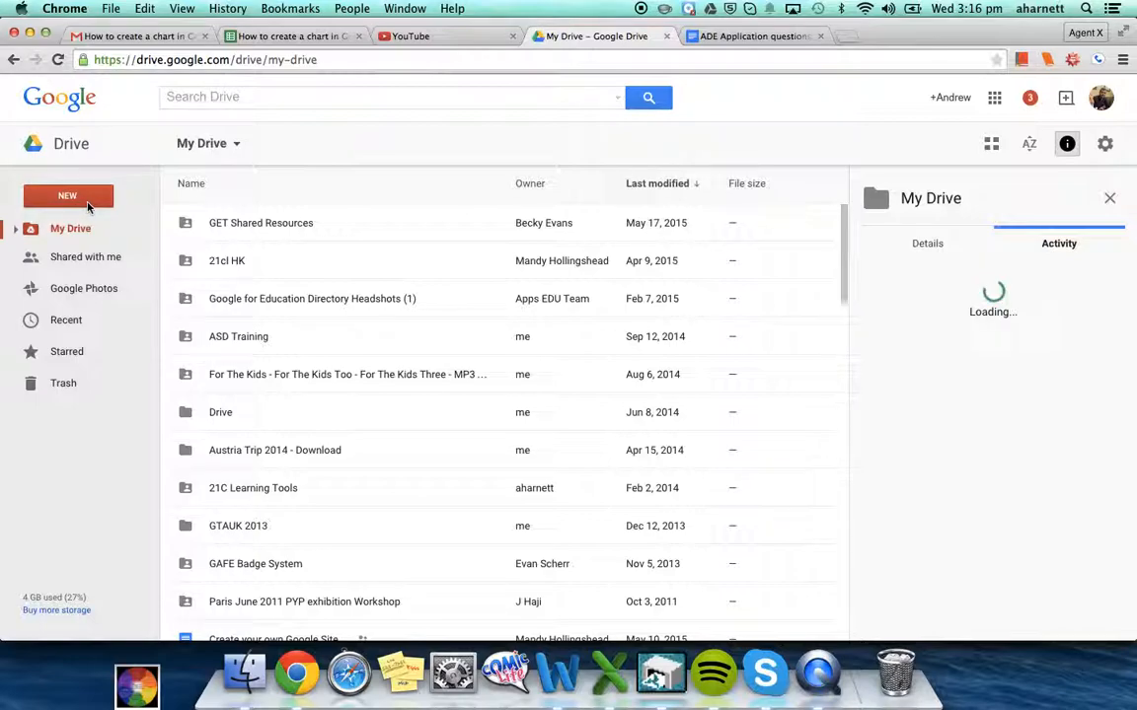
Create a new blank Google Sheets spreadsheet from Drive's NEW menu
click(88, 206)
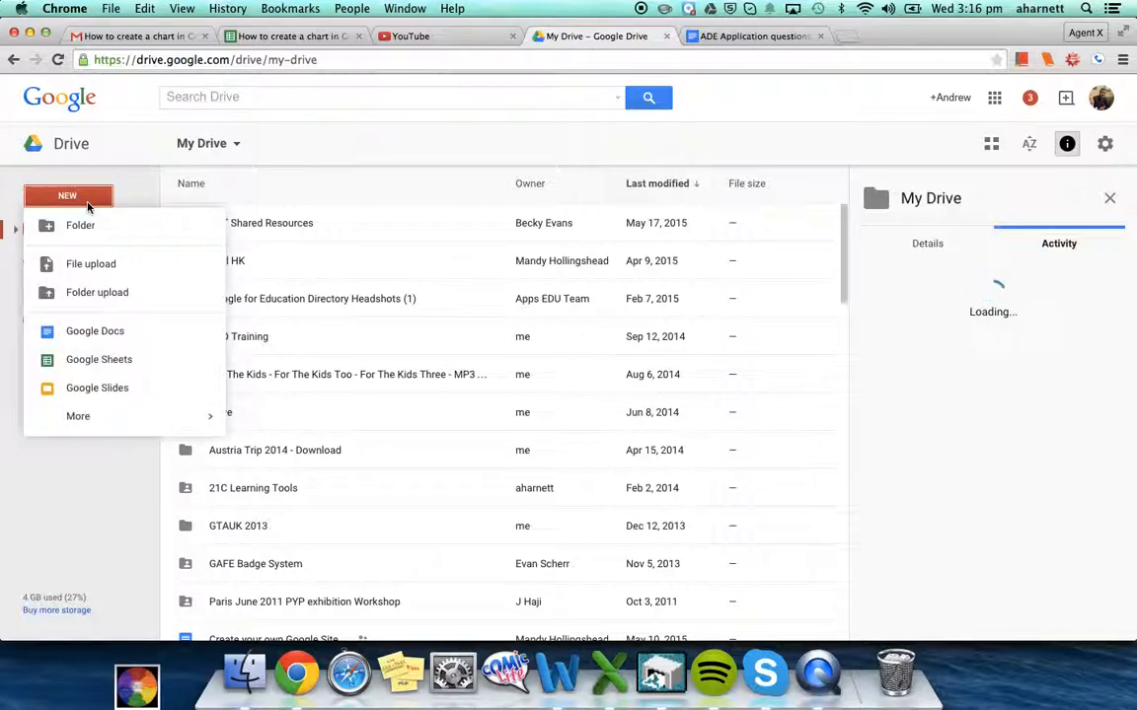
click(87, 363)
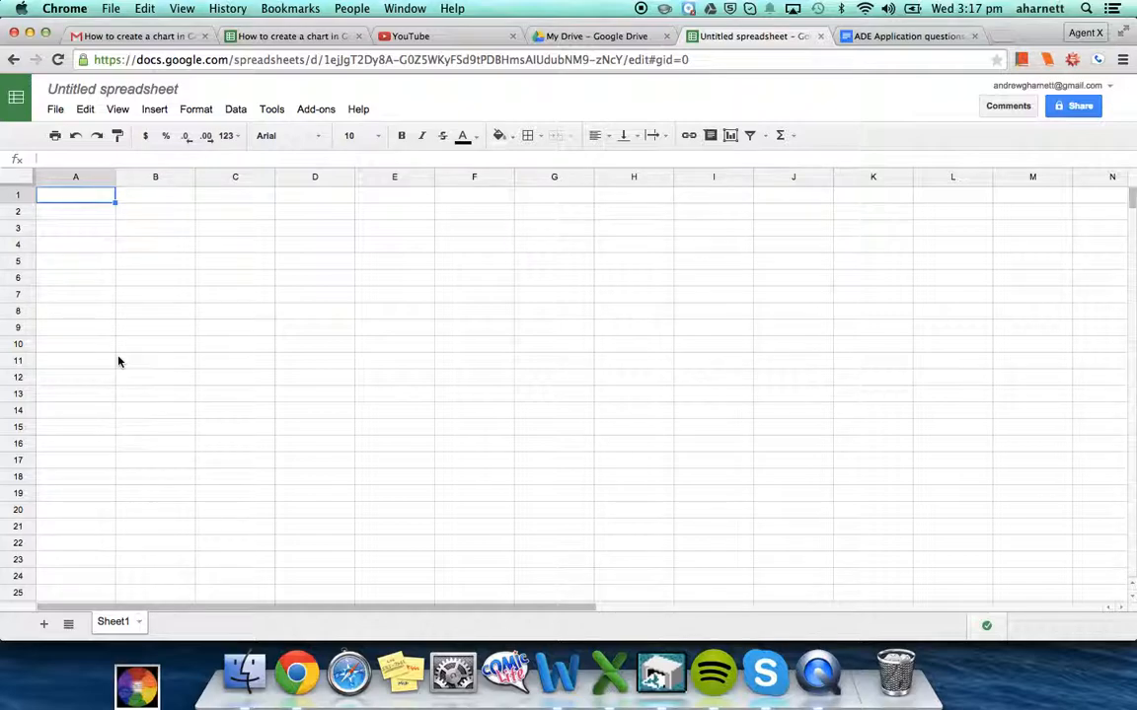
click(128, 91)
Name the spreadsheet 'How to create a chart for google spreadsheets'
text(How to )
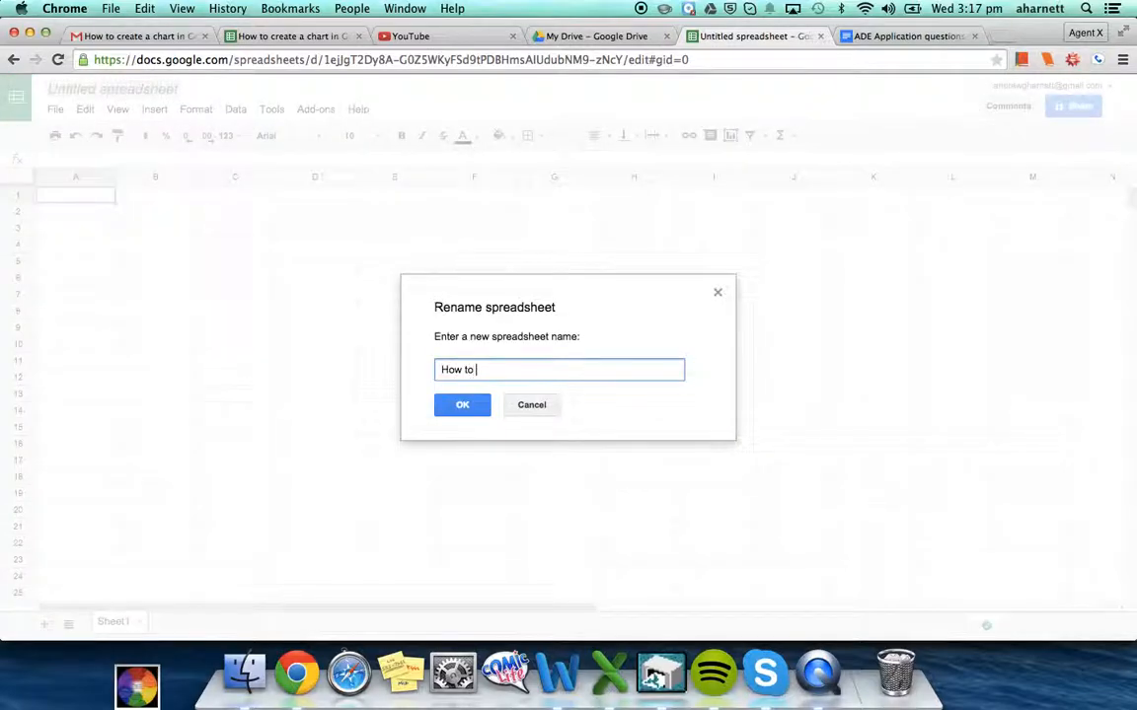
text(creat e a chart for google )
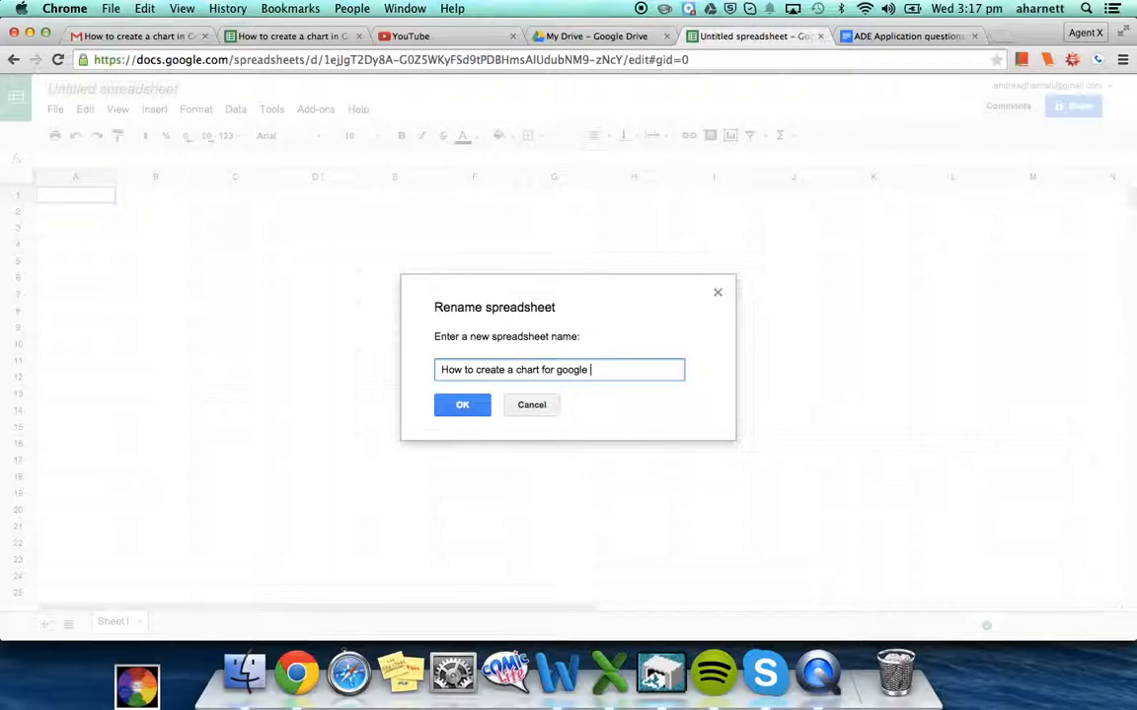
text(spreadsheets)
key(Return)
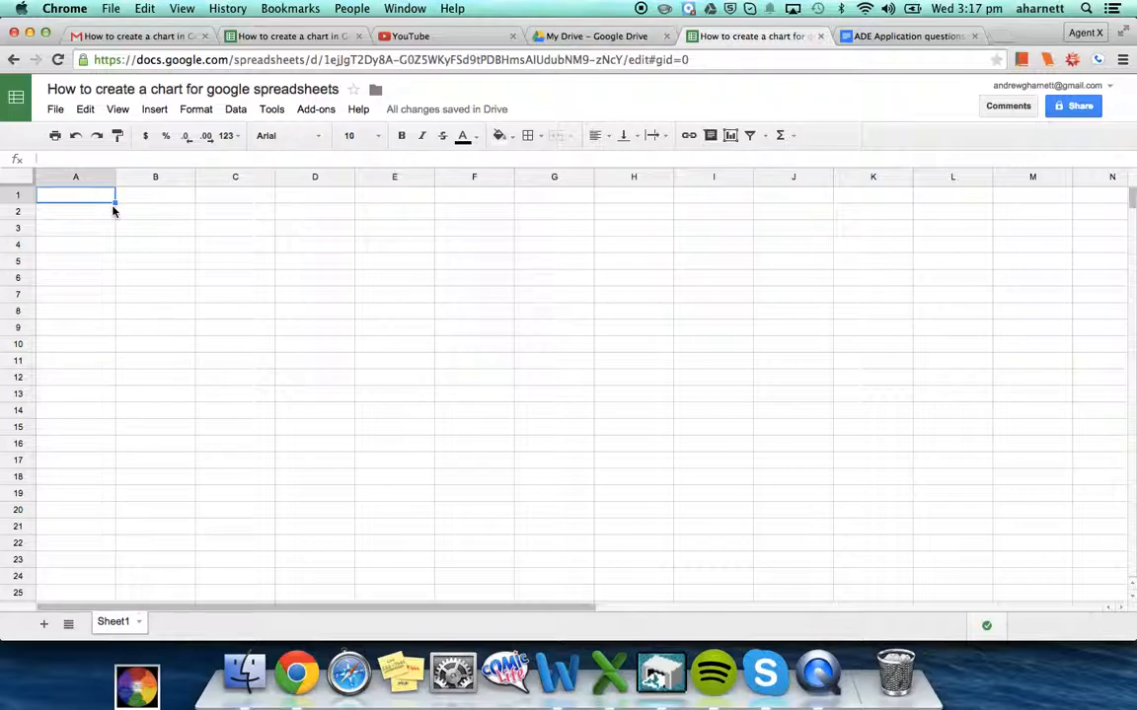
Enter the bold heading 'Amount of money raised in the Nepal Charity Event' in A1
key(Right)
key(Left)
text(Amount of money raised )
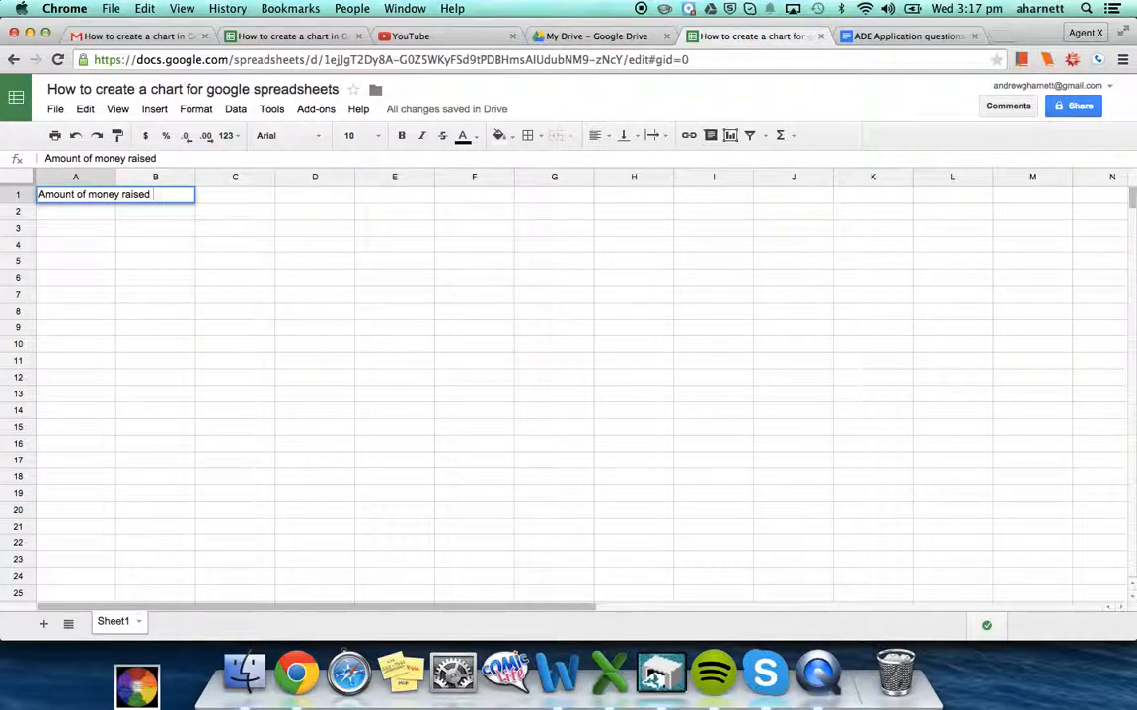
text(in the Ne)
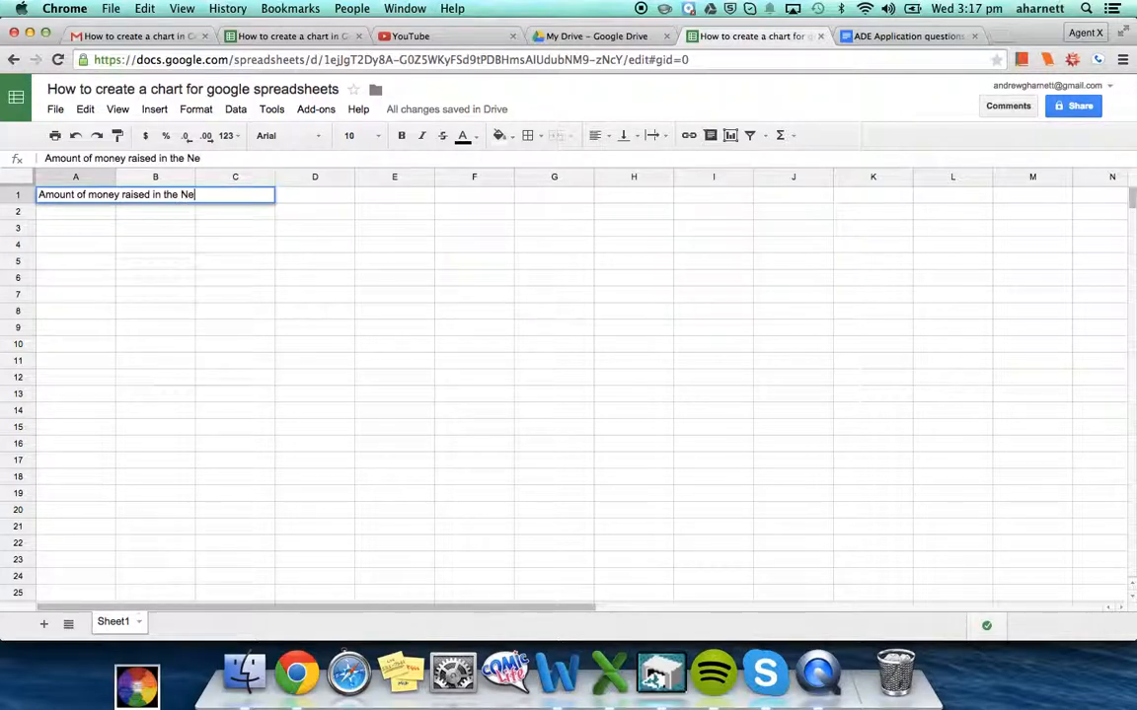
text(pal Charit)
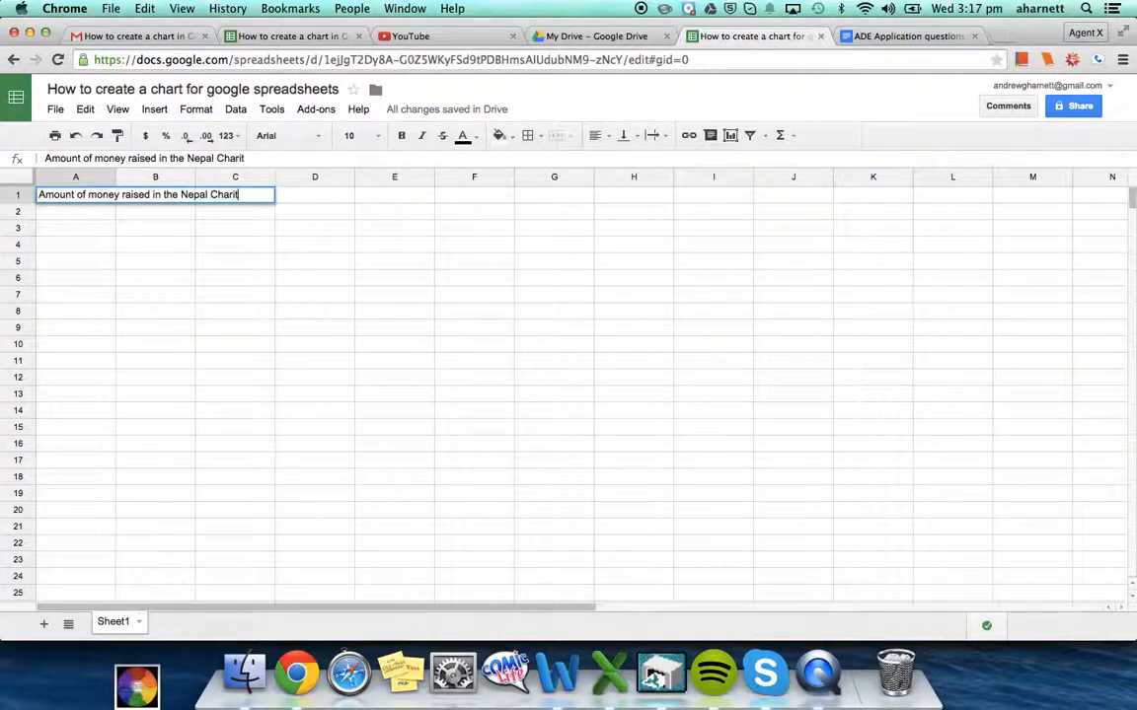
text(y Event)
key(Return)
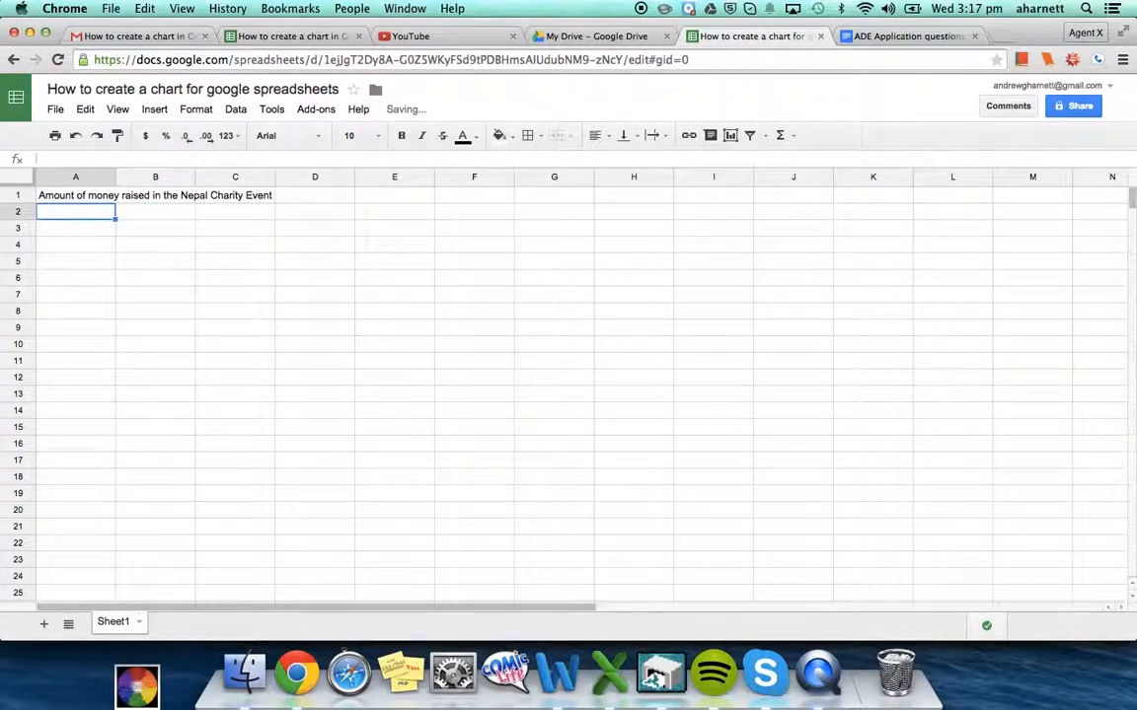
click(114, 196)
key(super+b)
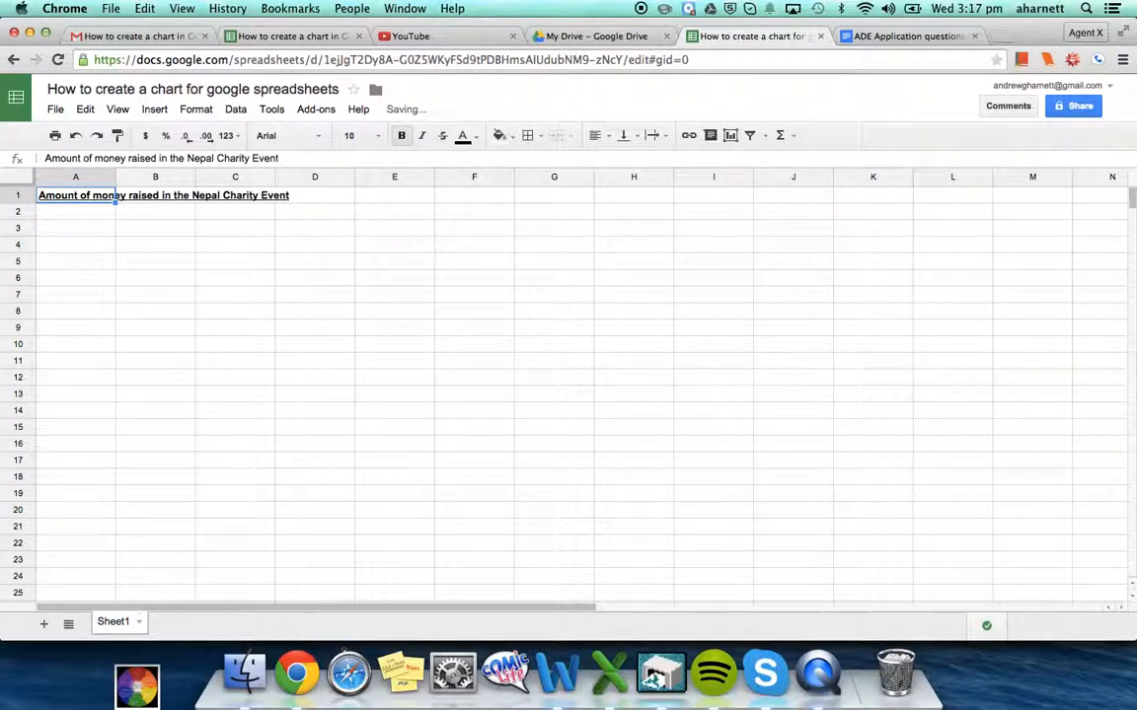
click(78, 227)
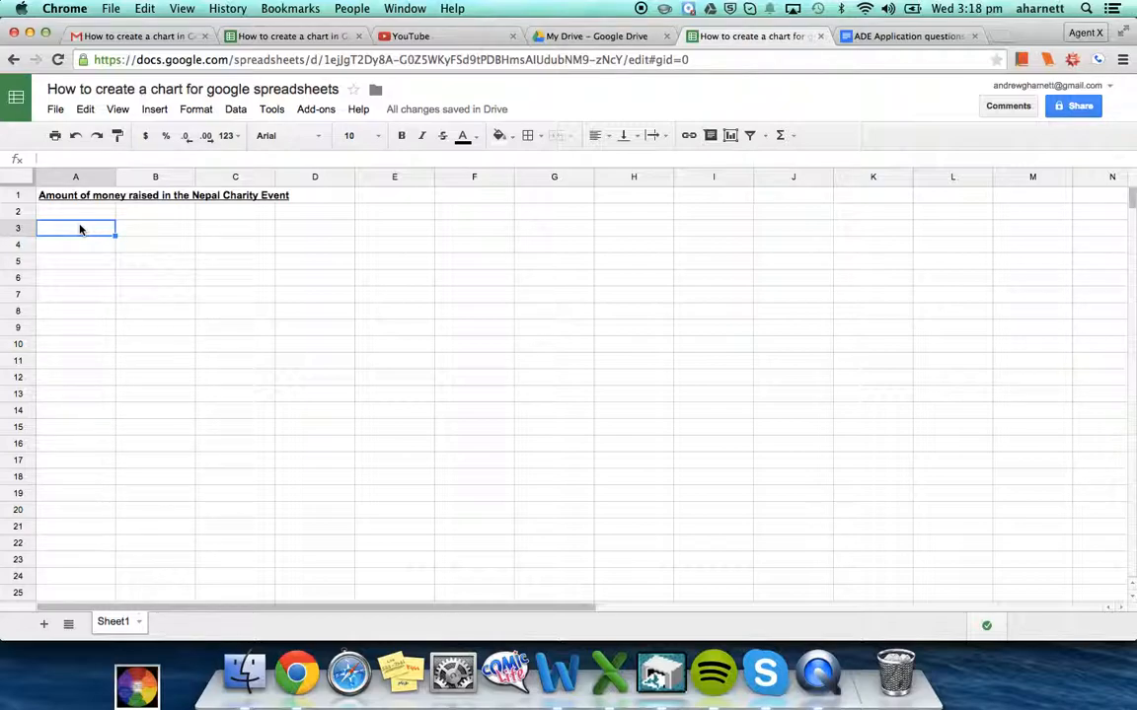
Add column headings 'Student Names' in A3 and 'Value Raised' in B3
text(Student Names)
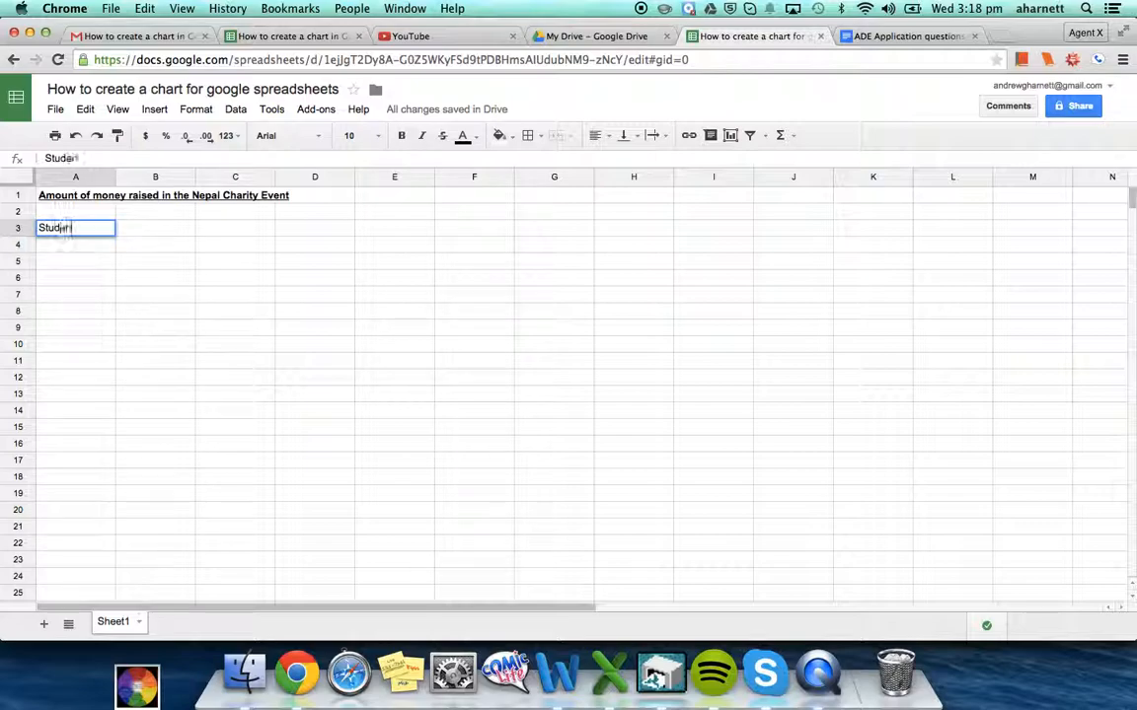
key(Tab)
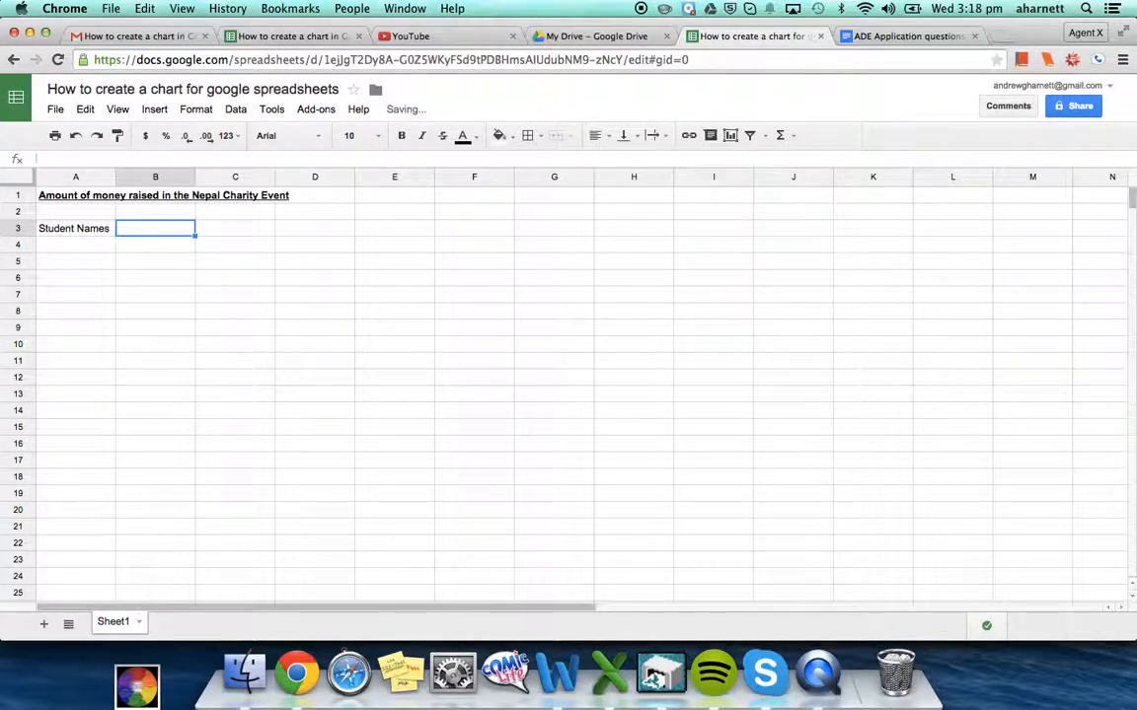
key(Left)
key(Right)
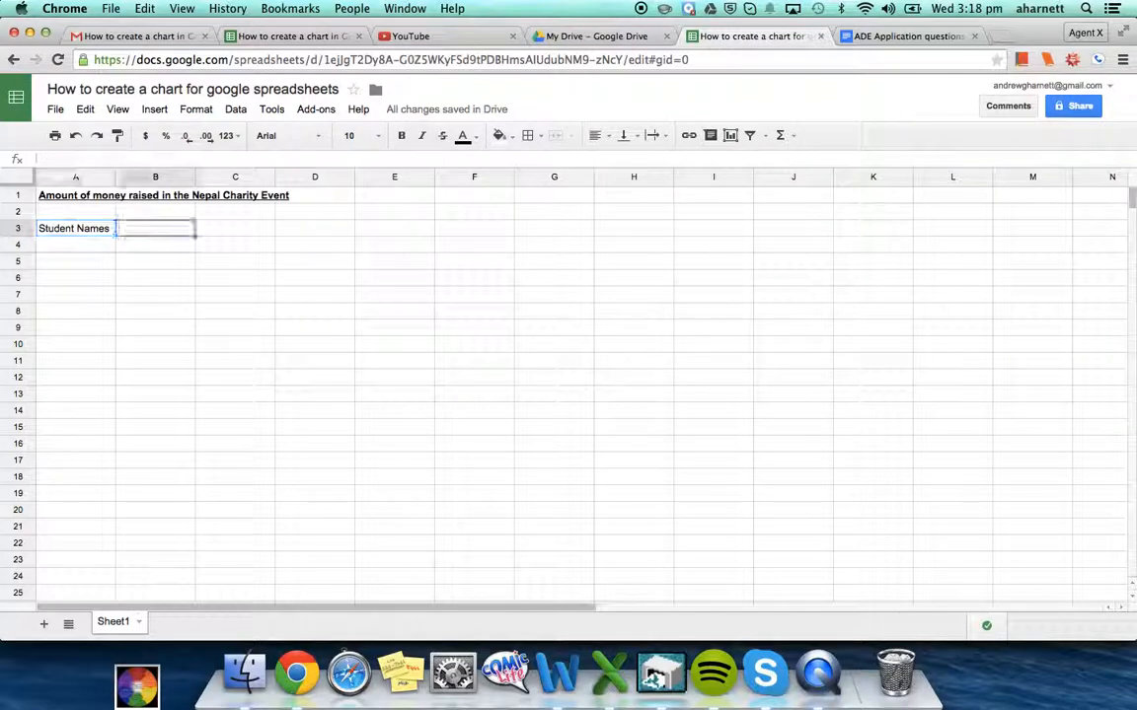
text(Value Raised)
key(Return)
Enter the first student's name in A4 and the amount 67.65 in B4
key(Left)
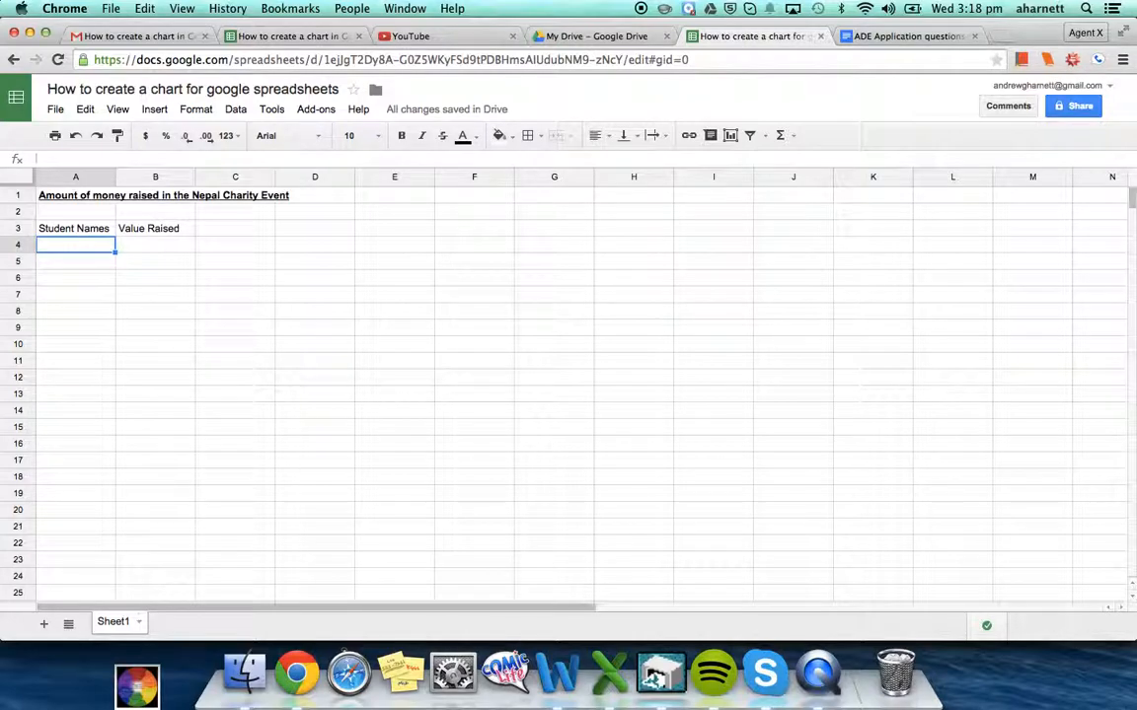
text(Johnn)
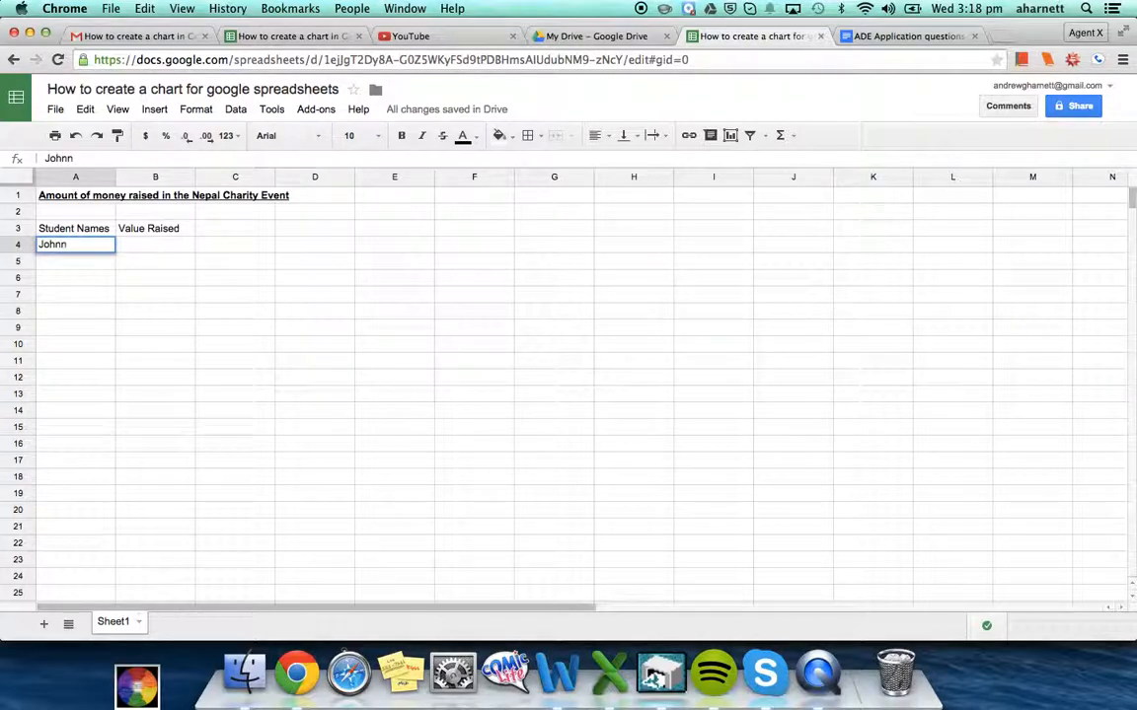
text(y Credit)
key(Return)
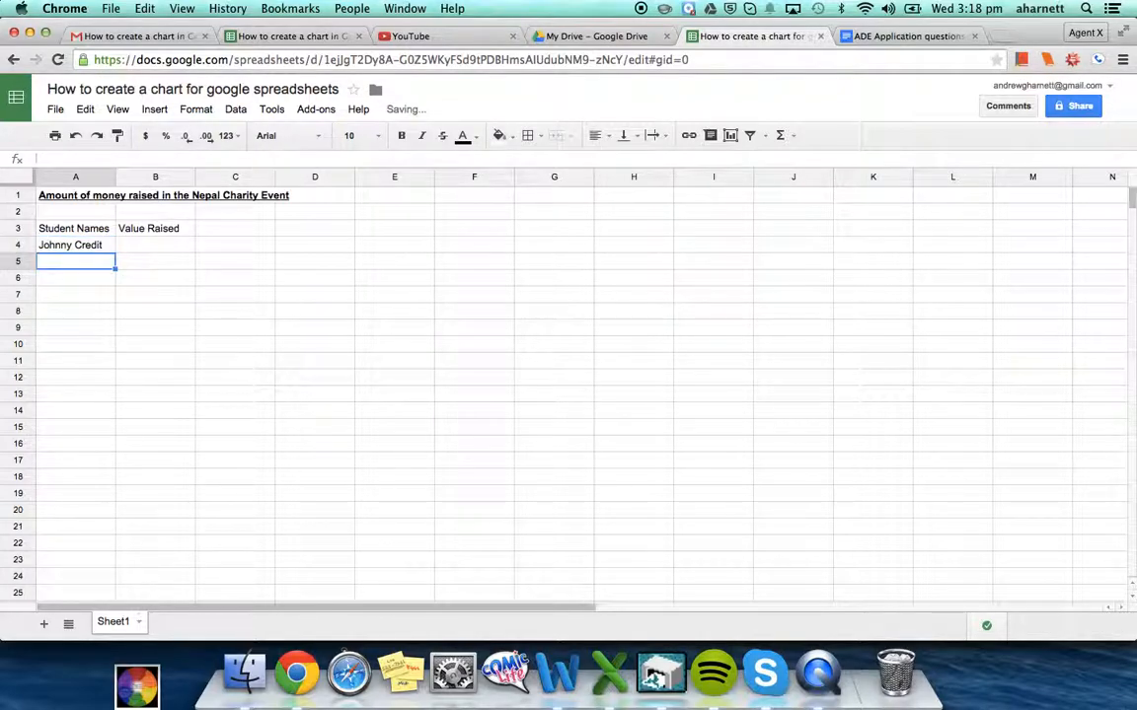
key(Up)
key(Down)
key(Up)
key(Right)
text(67.65)
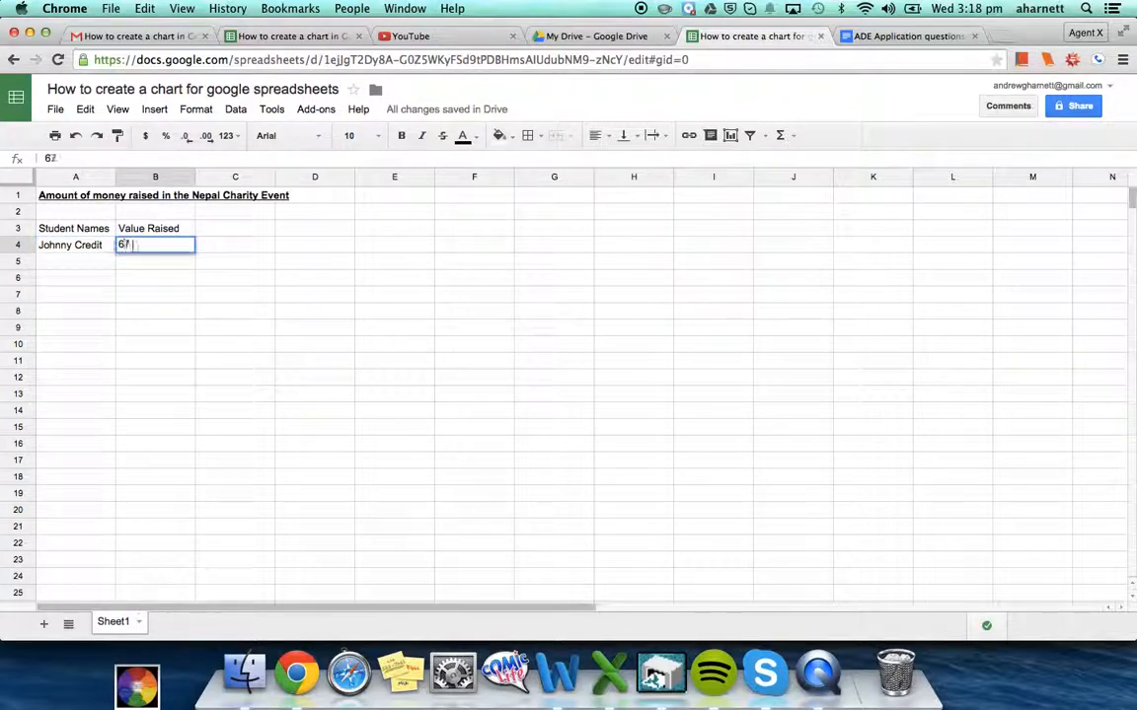
key(Return)
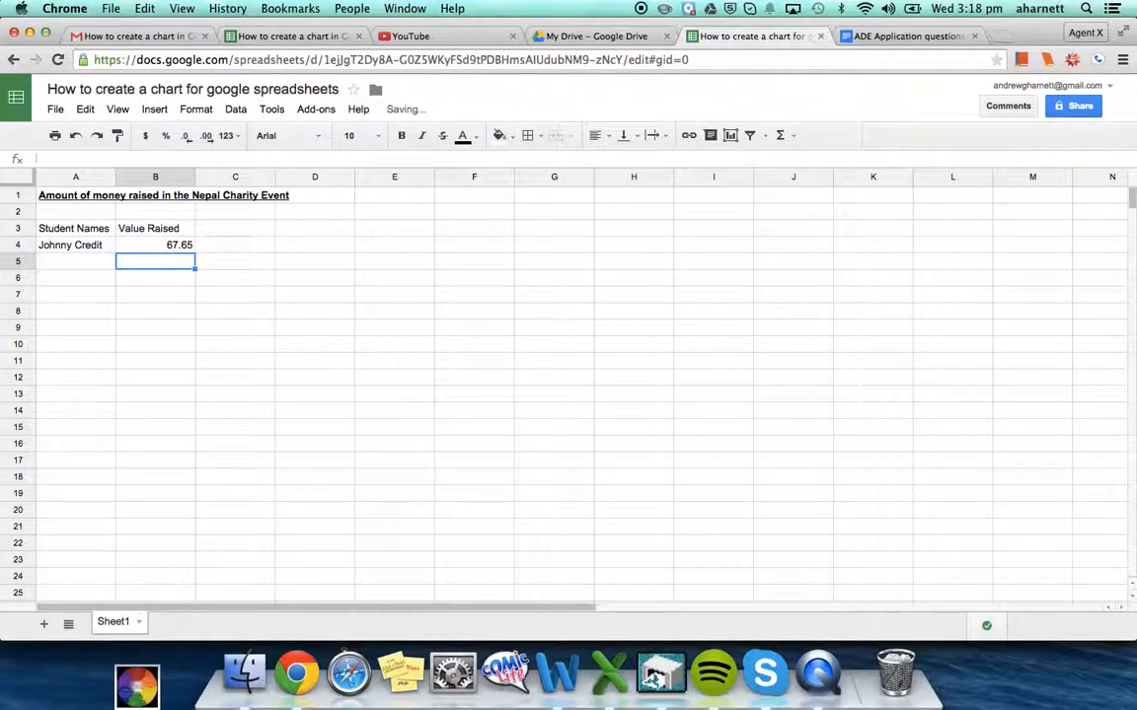
key(Up)
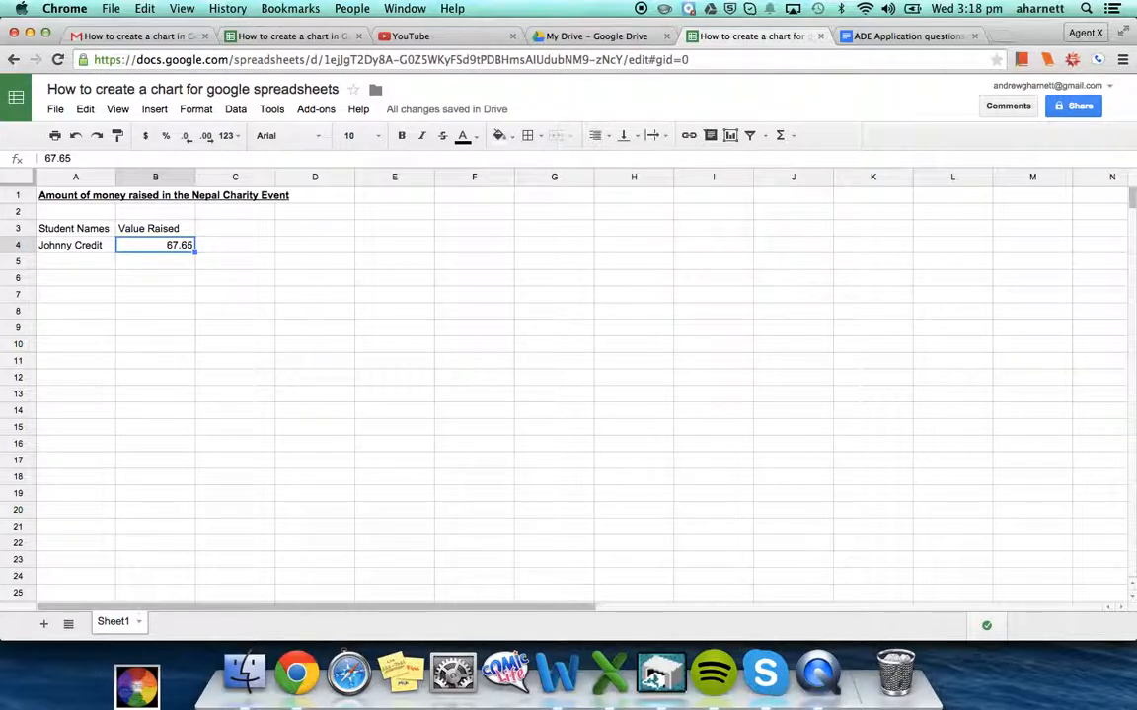
Add a dollar sign to B4 so it shows $67.65
double_click(166, 245)
text($)
key(Return)
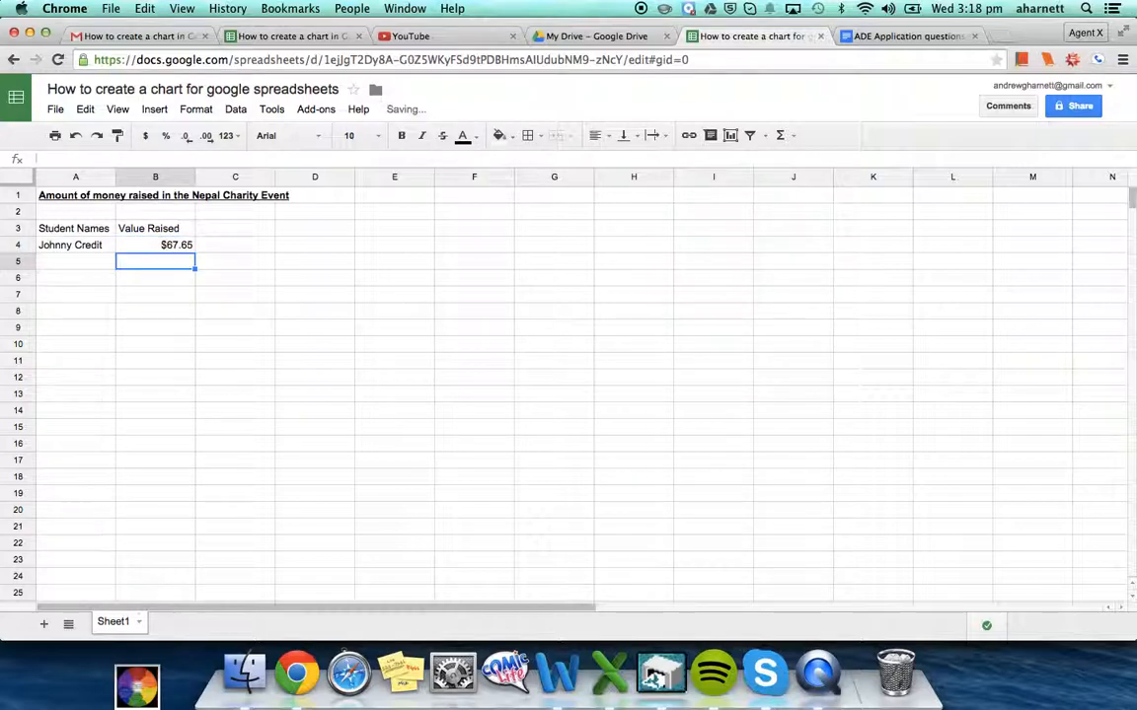
Enter the second student's name in A5 and $90.98 in B5
key(Left)
text(Suzanna Con)
text(erford)
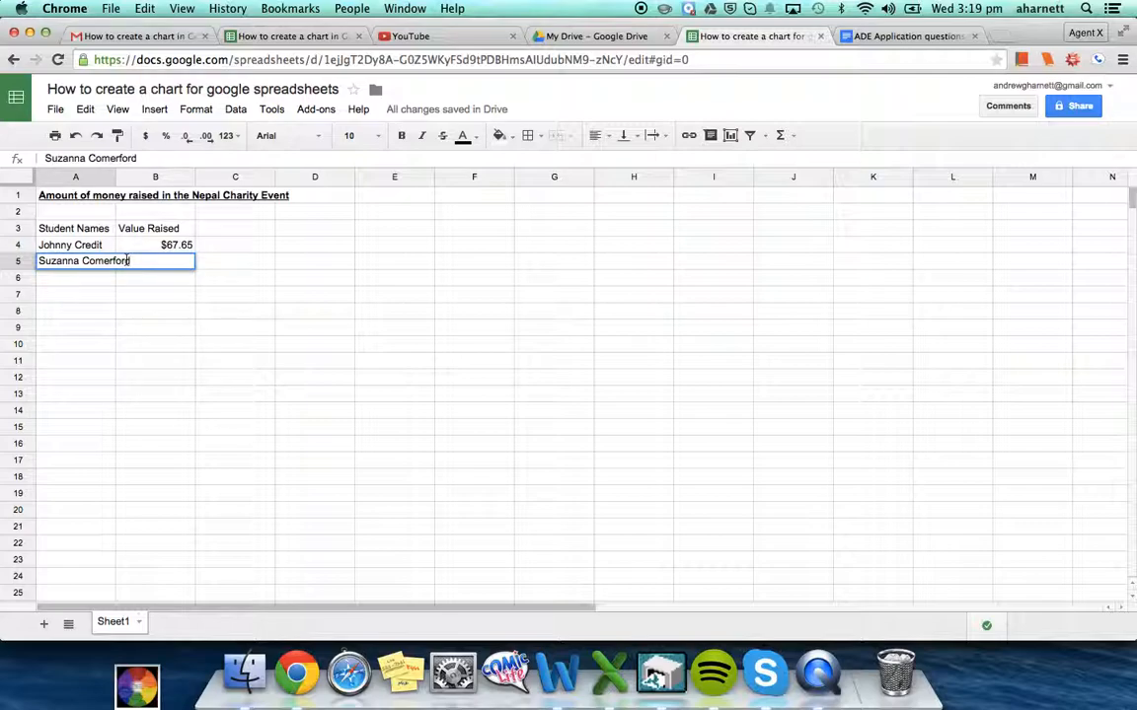
key(Return)
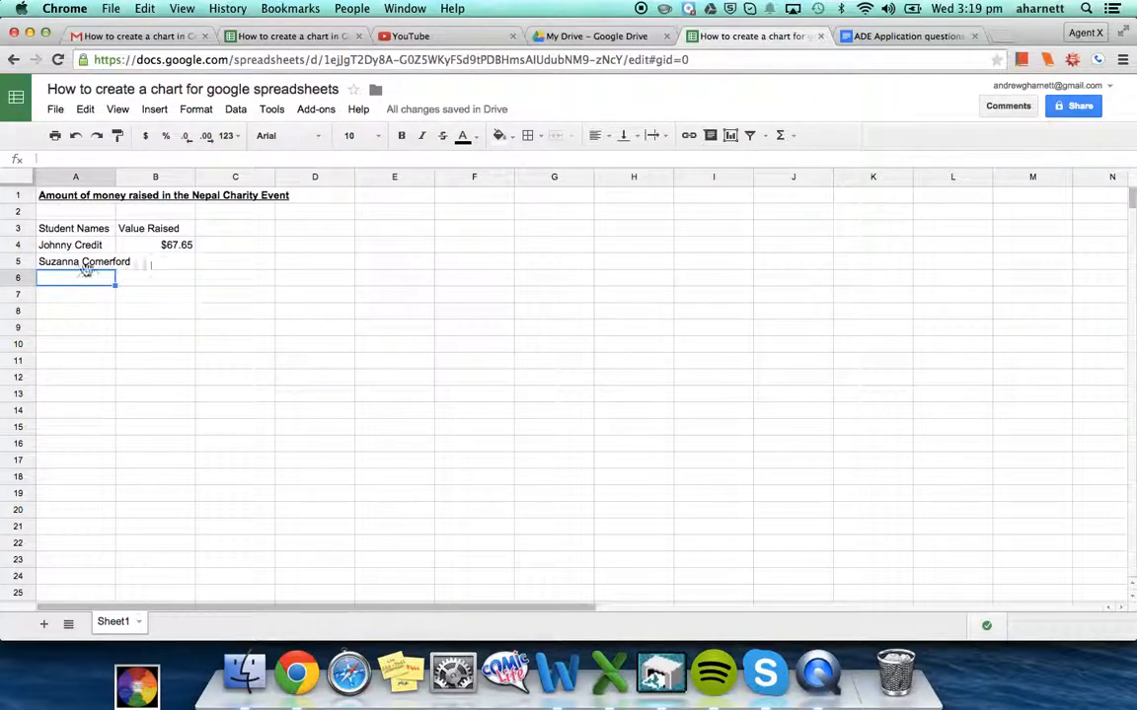
click(86, 265)
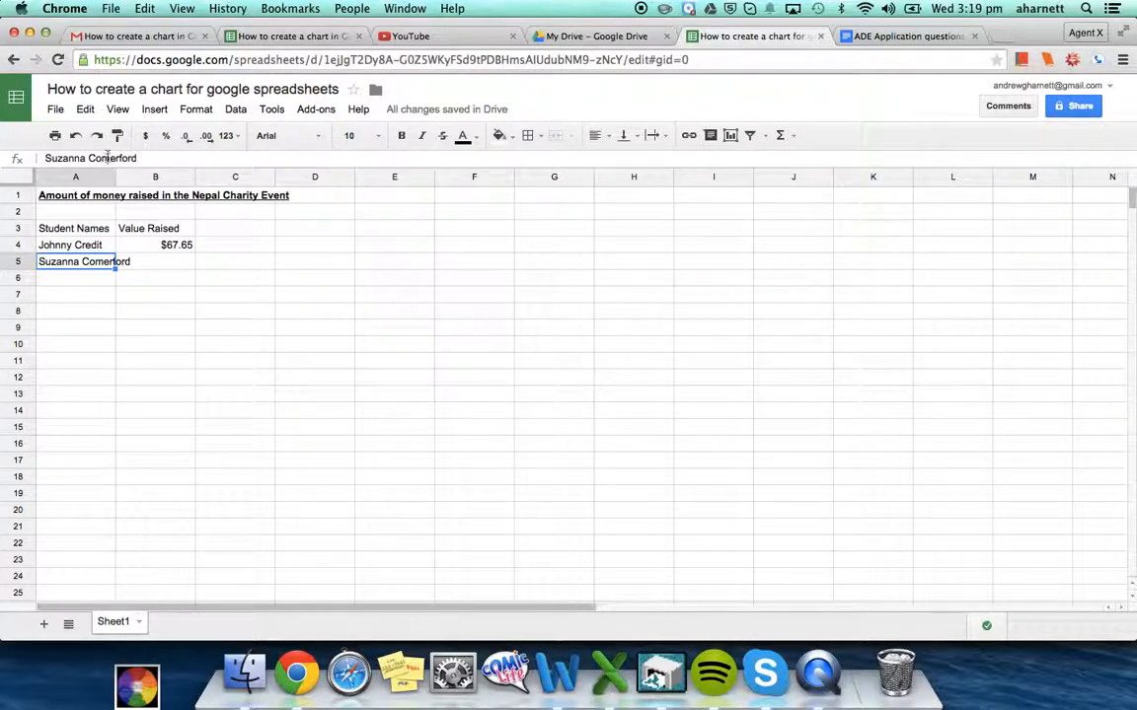
click(173, 265)
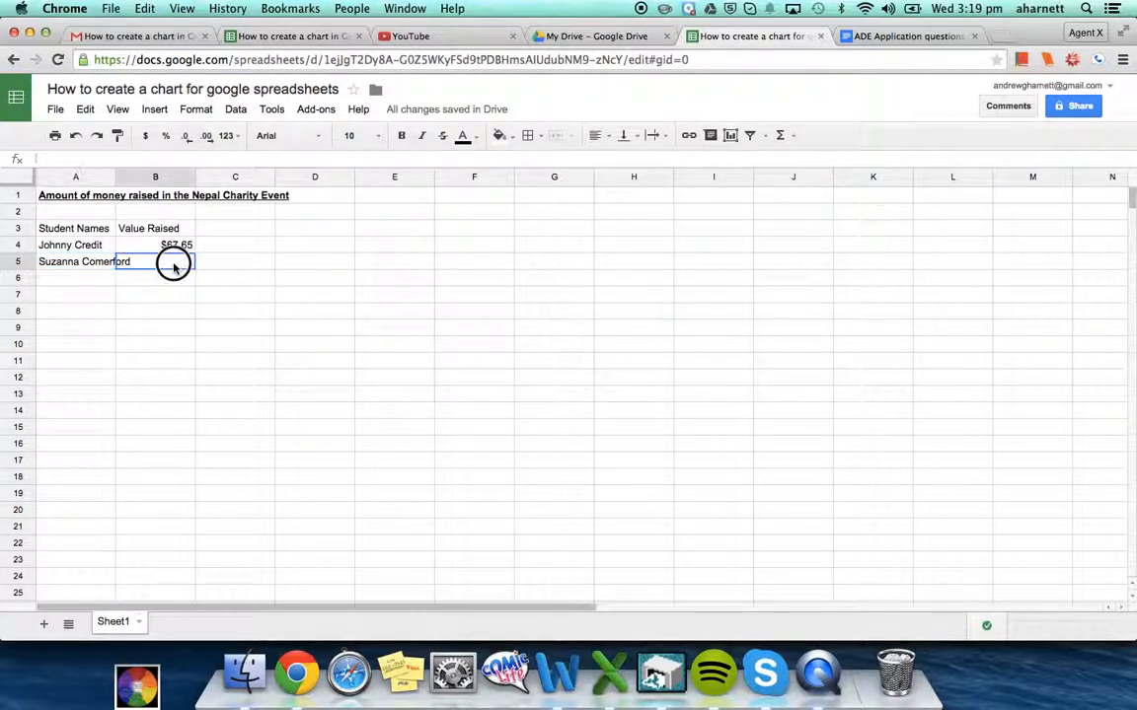
text(90.98)
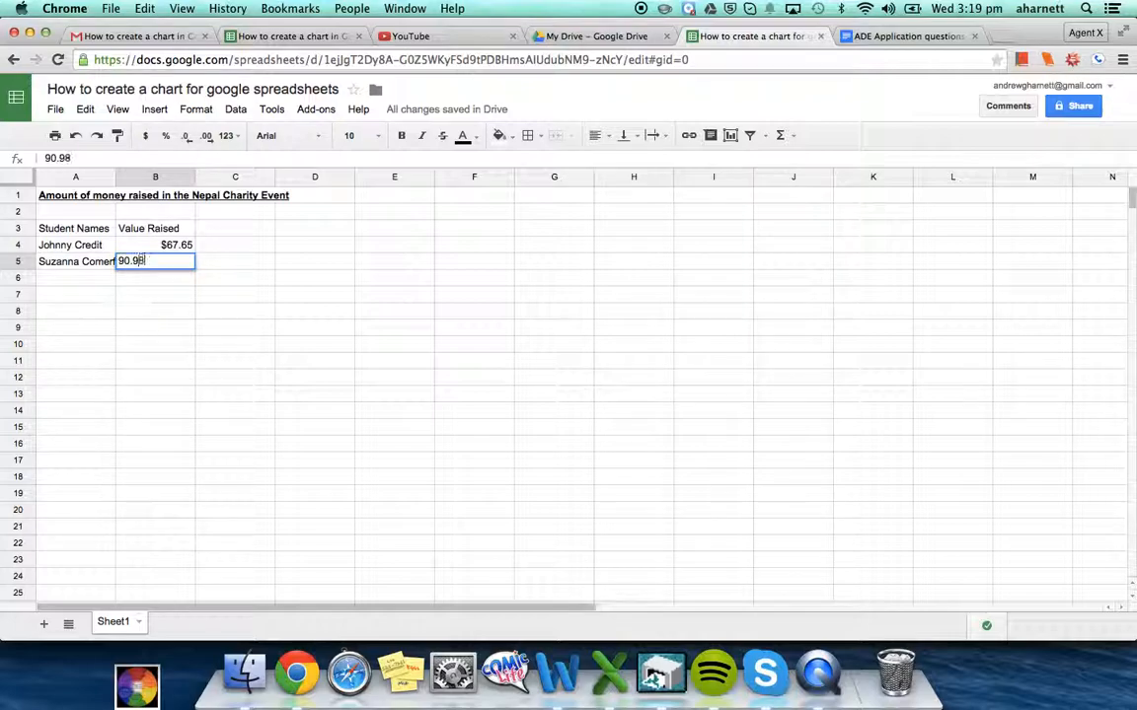
key(Left)
key(Right)
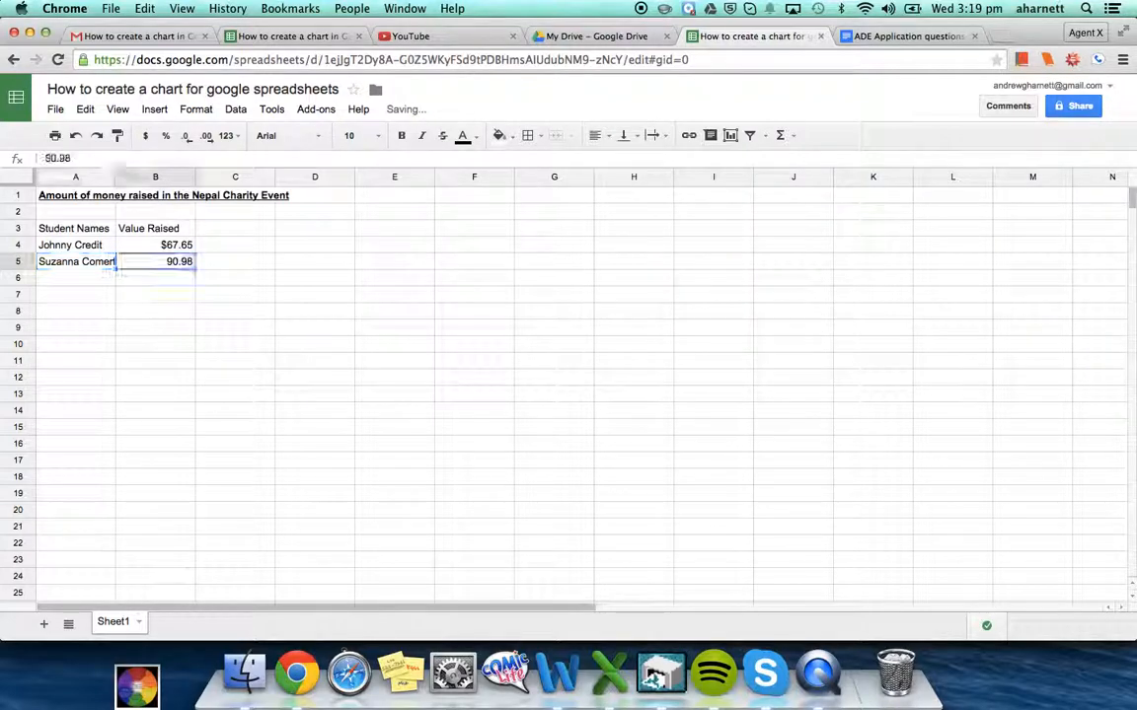
click(168, 262)
text($)
key(Return)
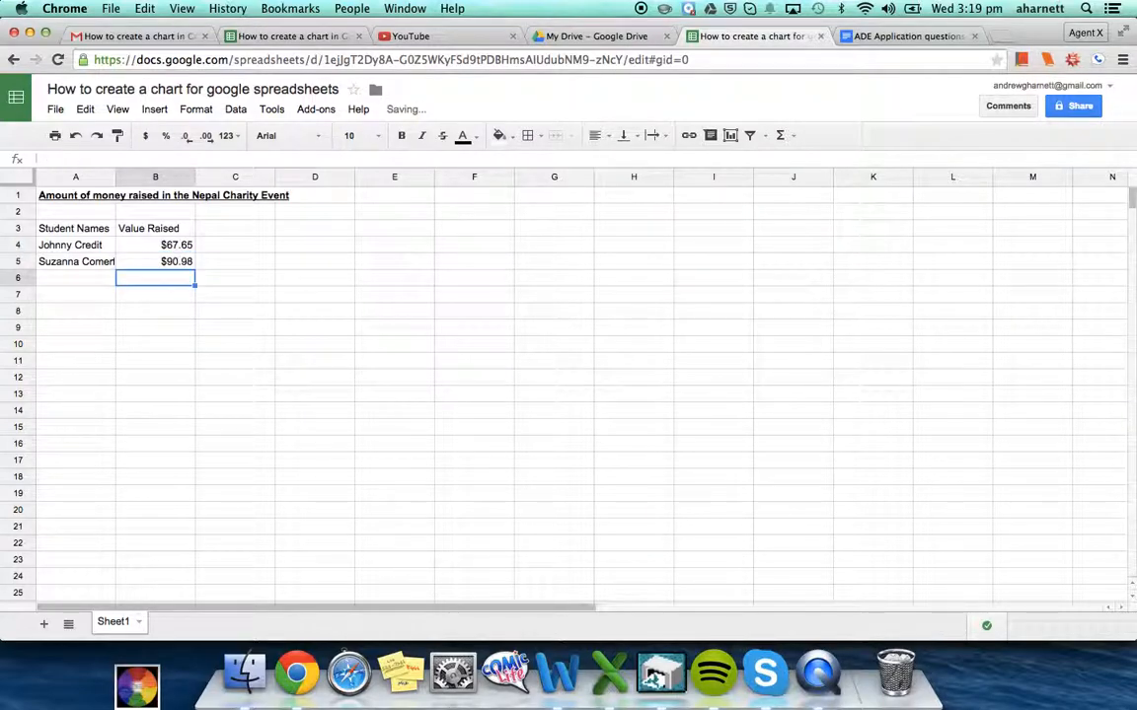
key(Left)
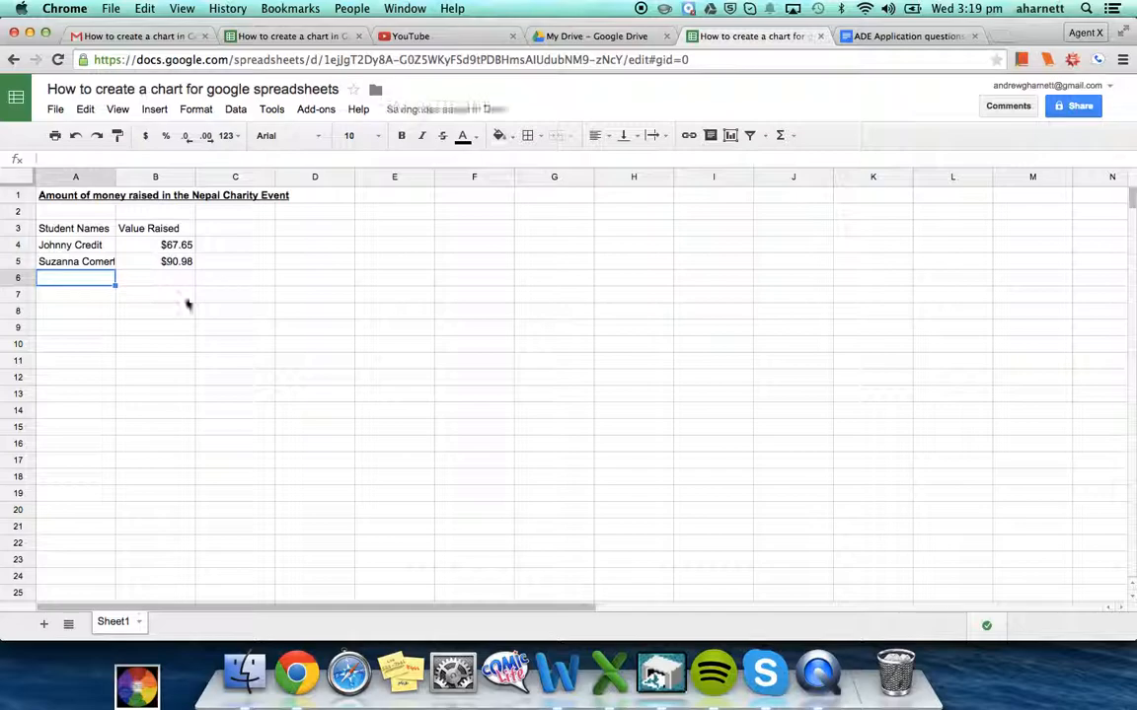
Enter the third student's name in A6
click(97, 264)
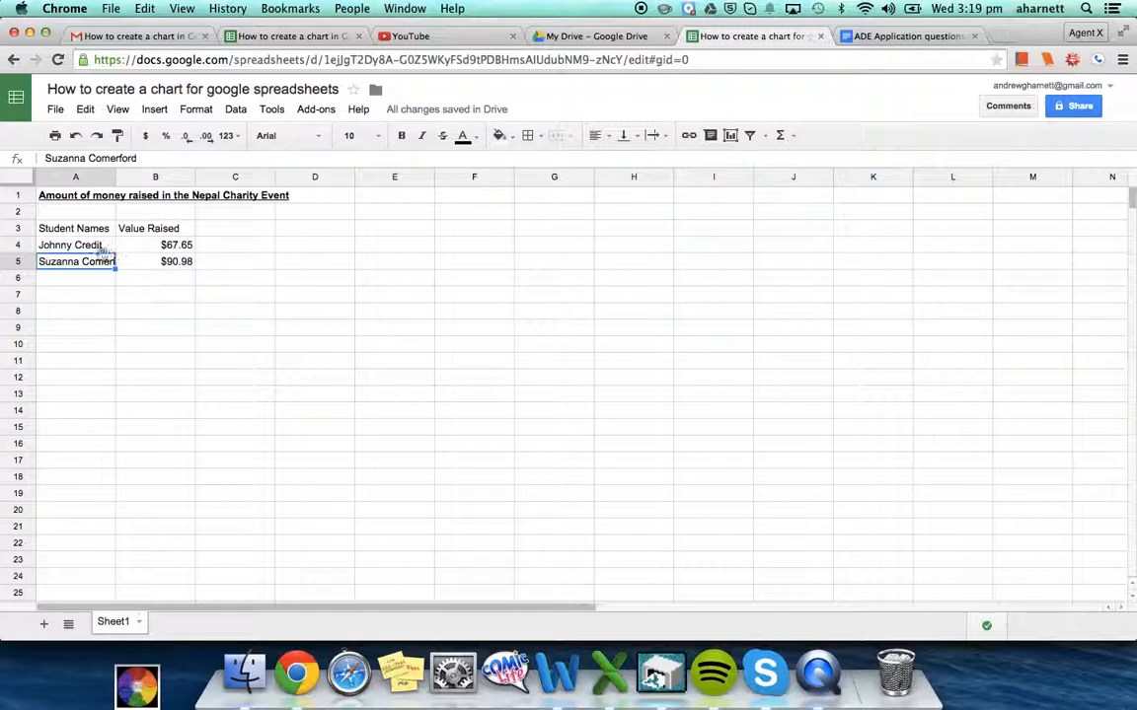
click(83, 281)
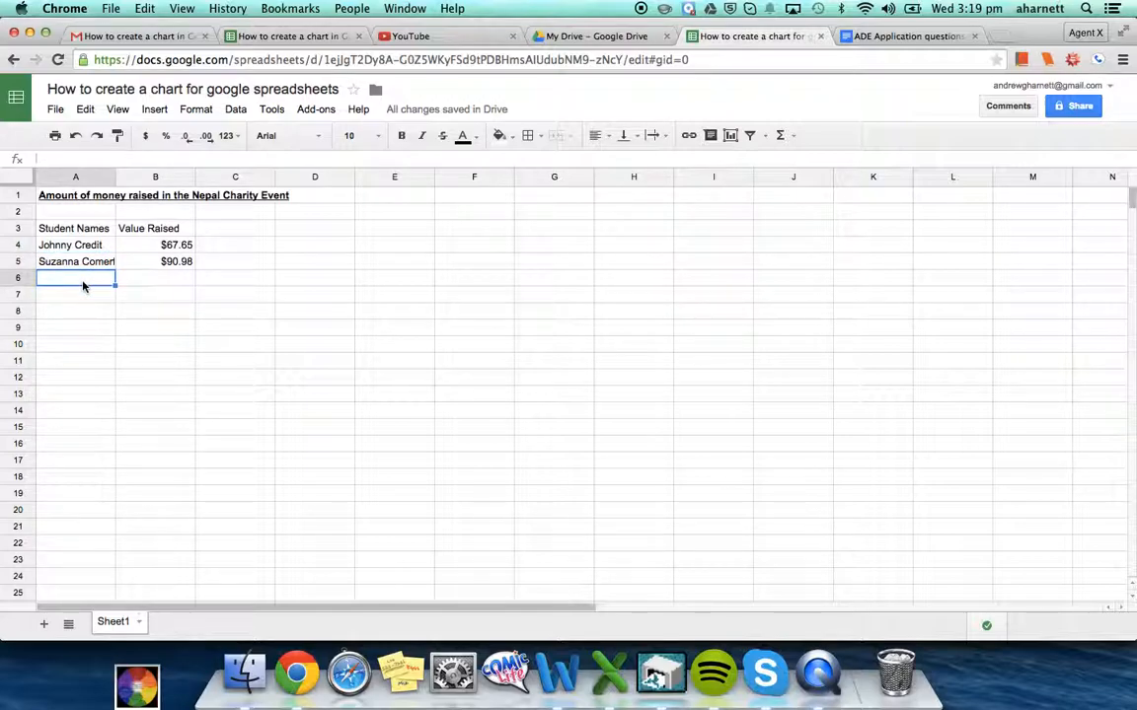
text(Gha)
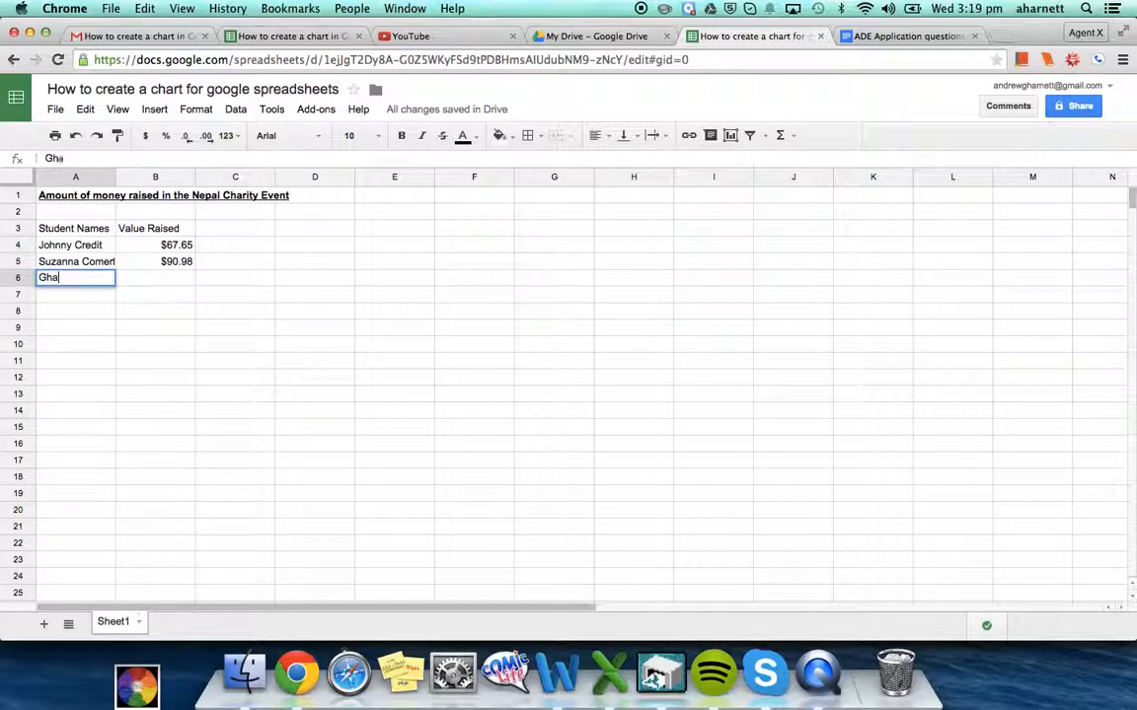
text(na D. Fisher)
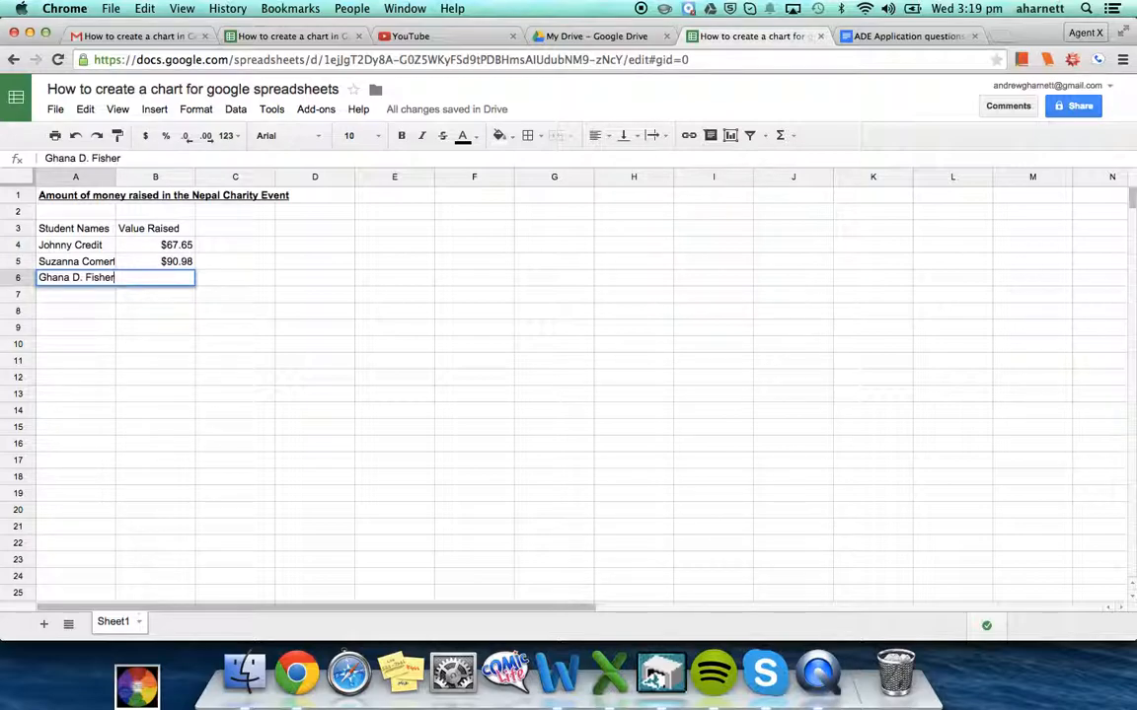
key(Return)
Enter $8.90 in B6, then switch to the student price list spreadsheet
click(139, 279)
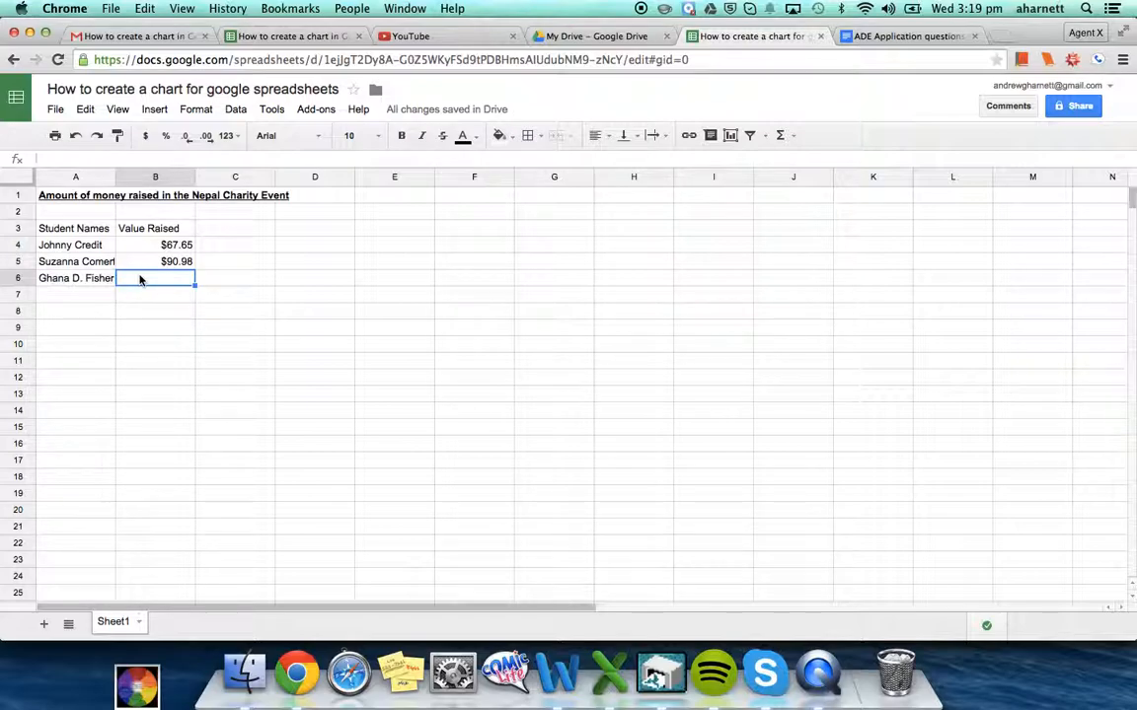
text(.9)
key(Return)
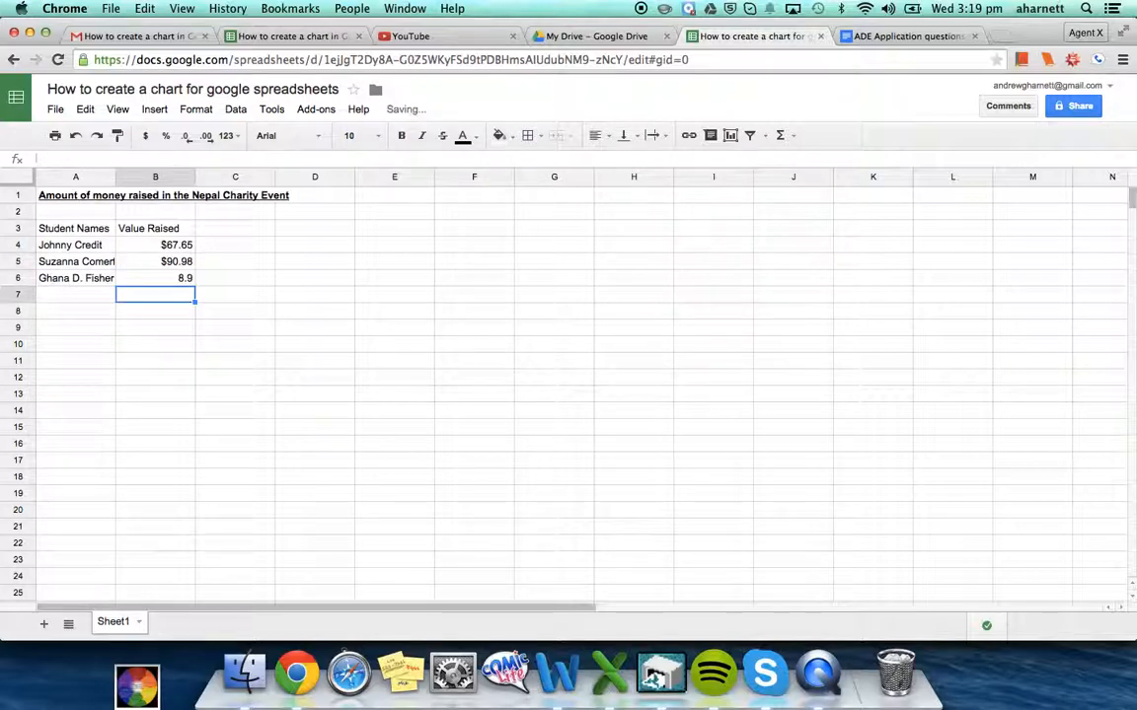
click(187, 279)
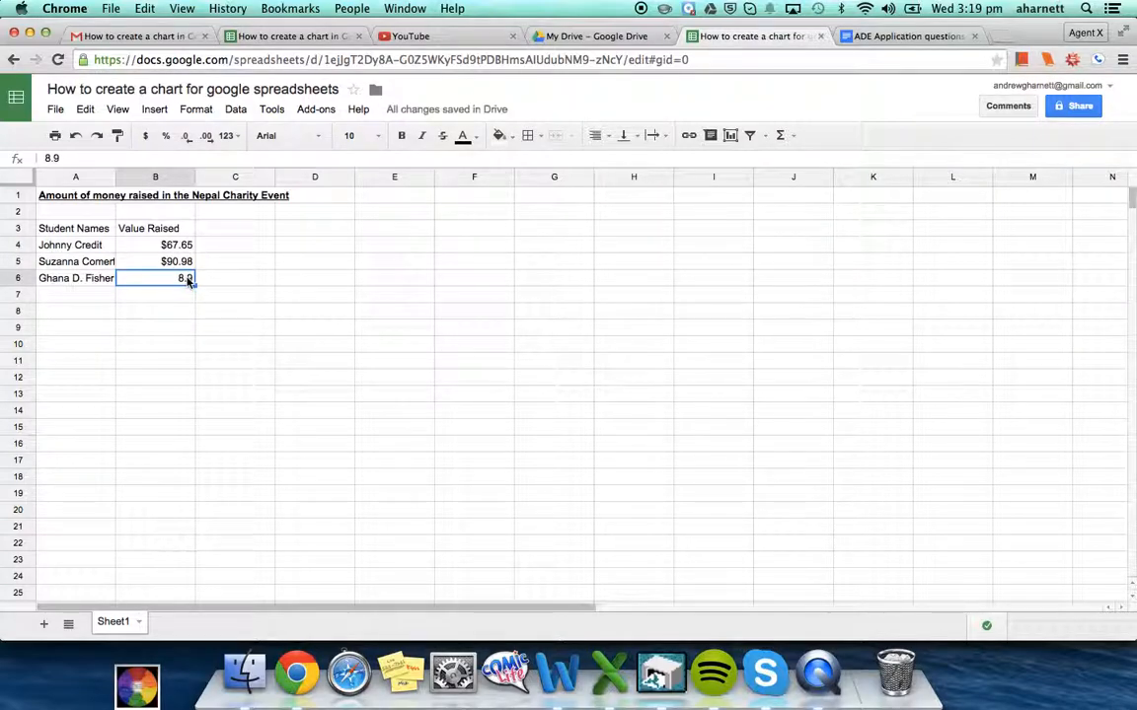
double_click(188, 279)
text(0)
key(Return)
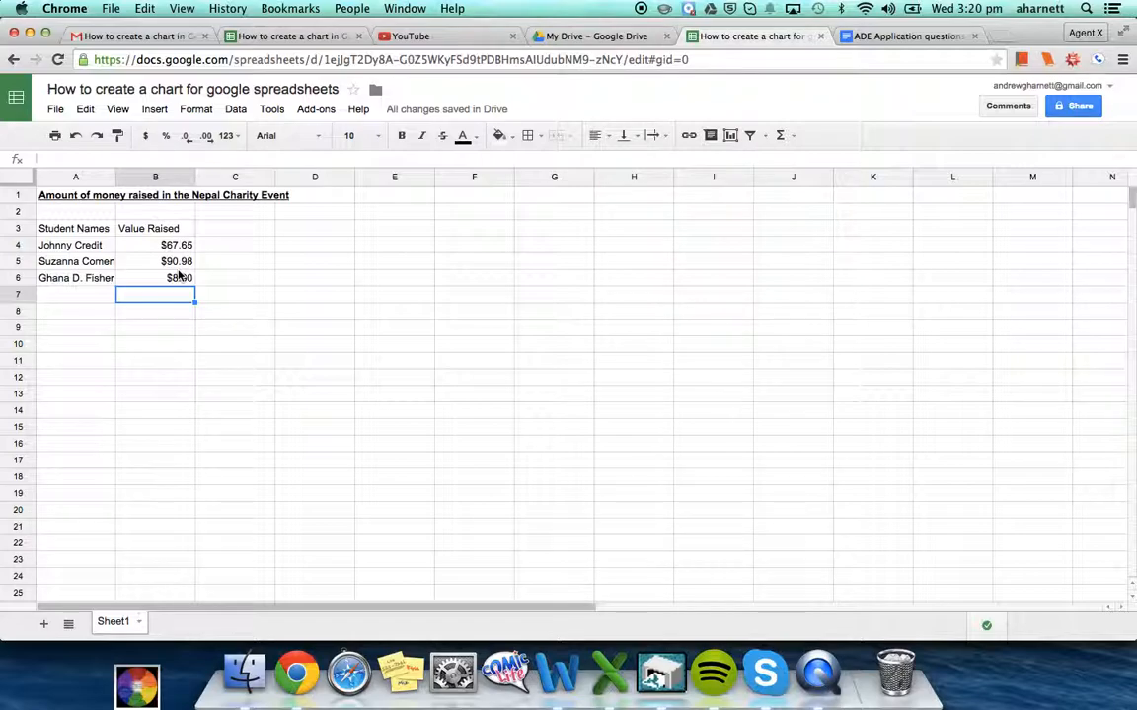
click(273, 36)
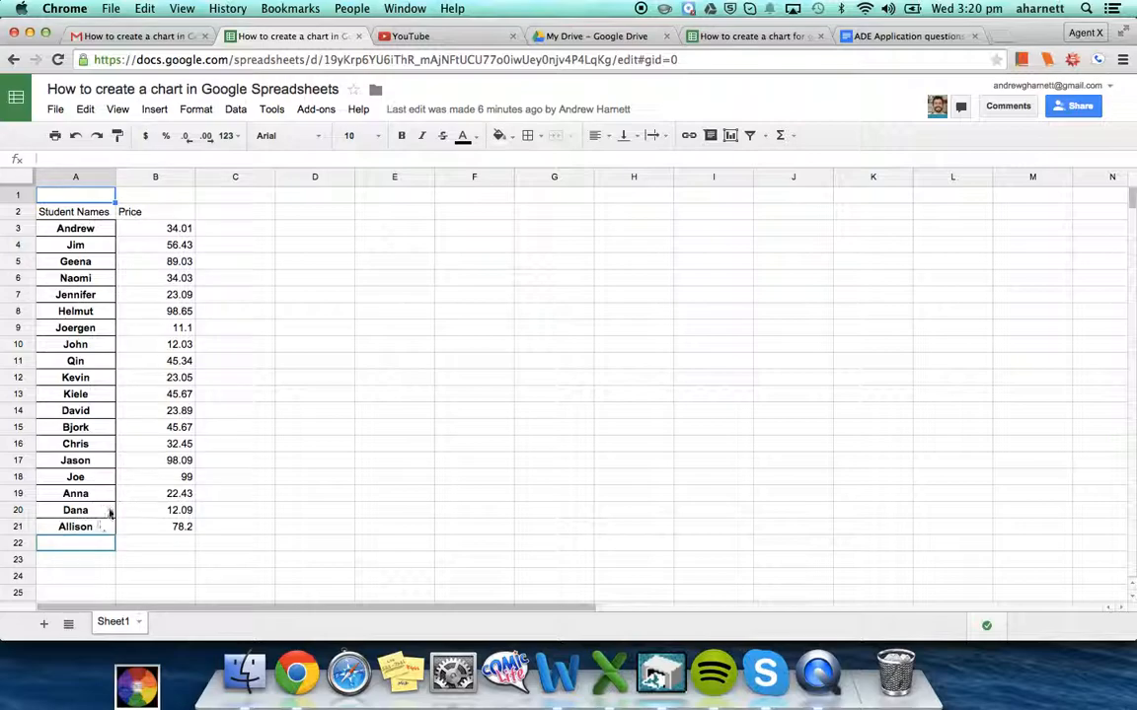
Rename header B2 from Price to 'Amount Raised' and make A2:B2 bold and underlined
click(140, 215)
key(BackSpace)
key(BackSpace)
key(BackSpace)
key(BackSpace)
key(BackSpace)
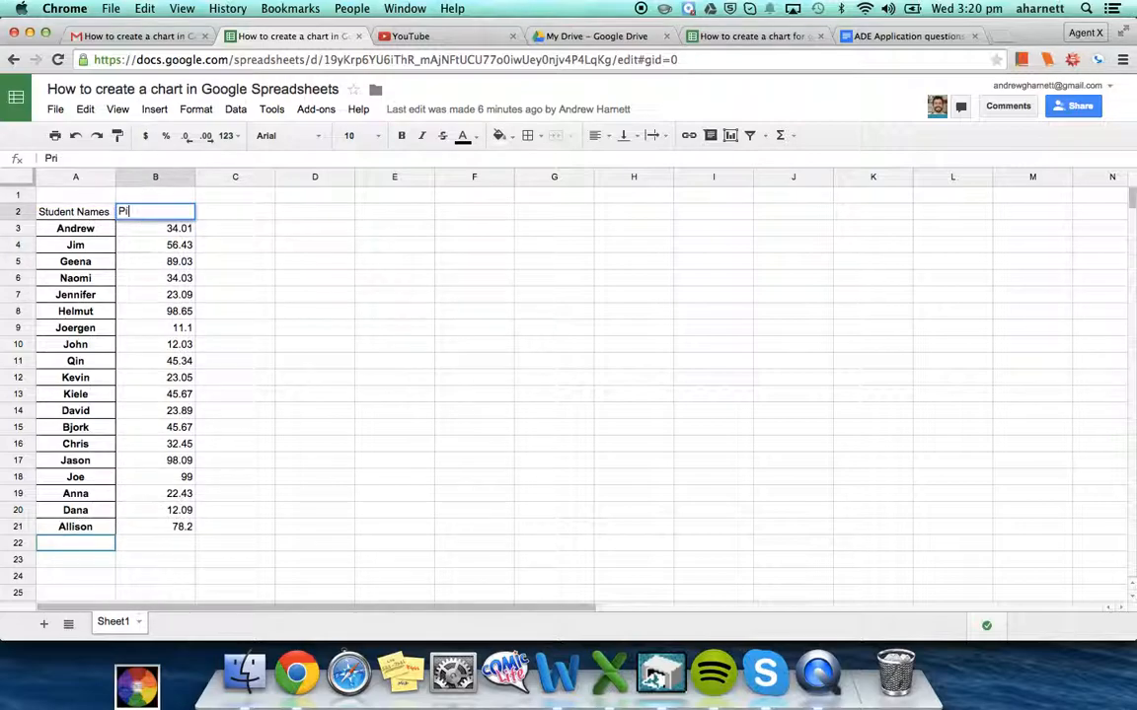
text(Amount Raised)
key(Return)
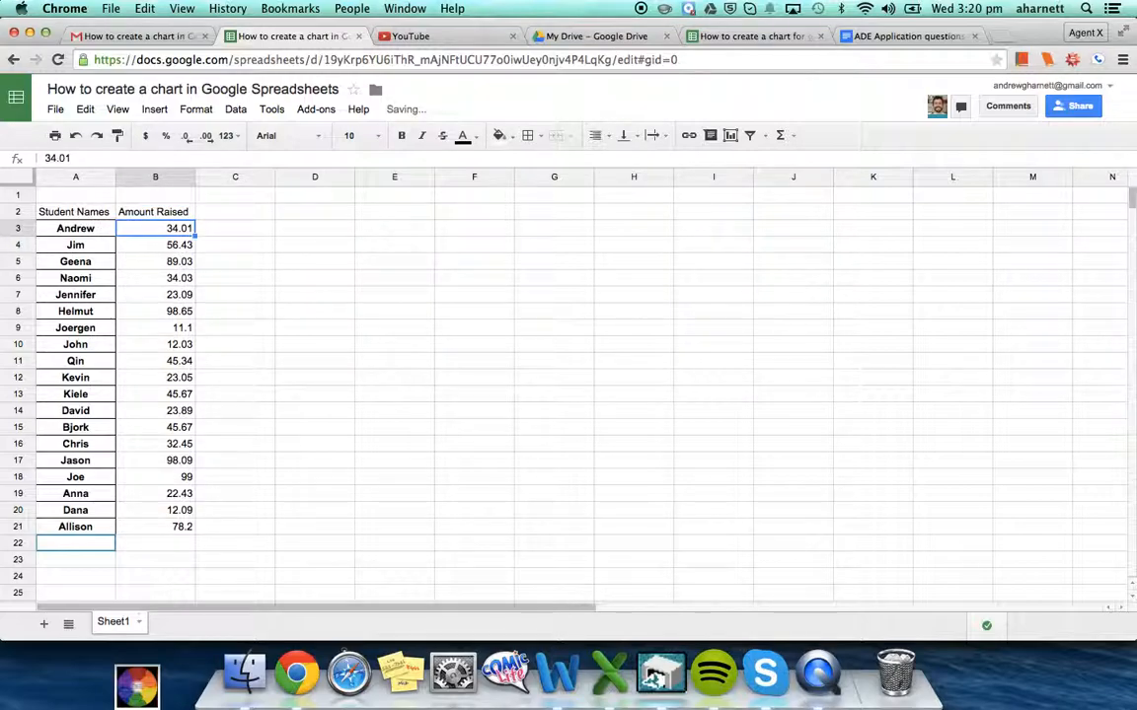
key(Up)
key(shift+Left)
key(super+b)
key(super+u)
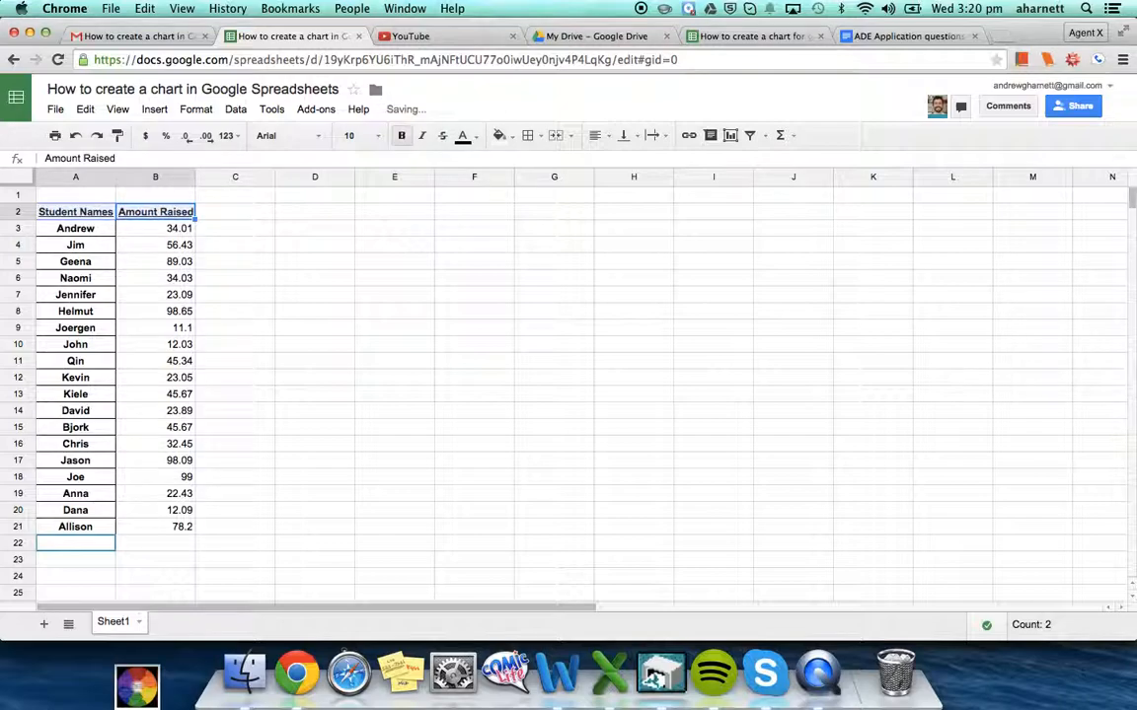
click(135, 234)
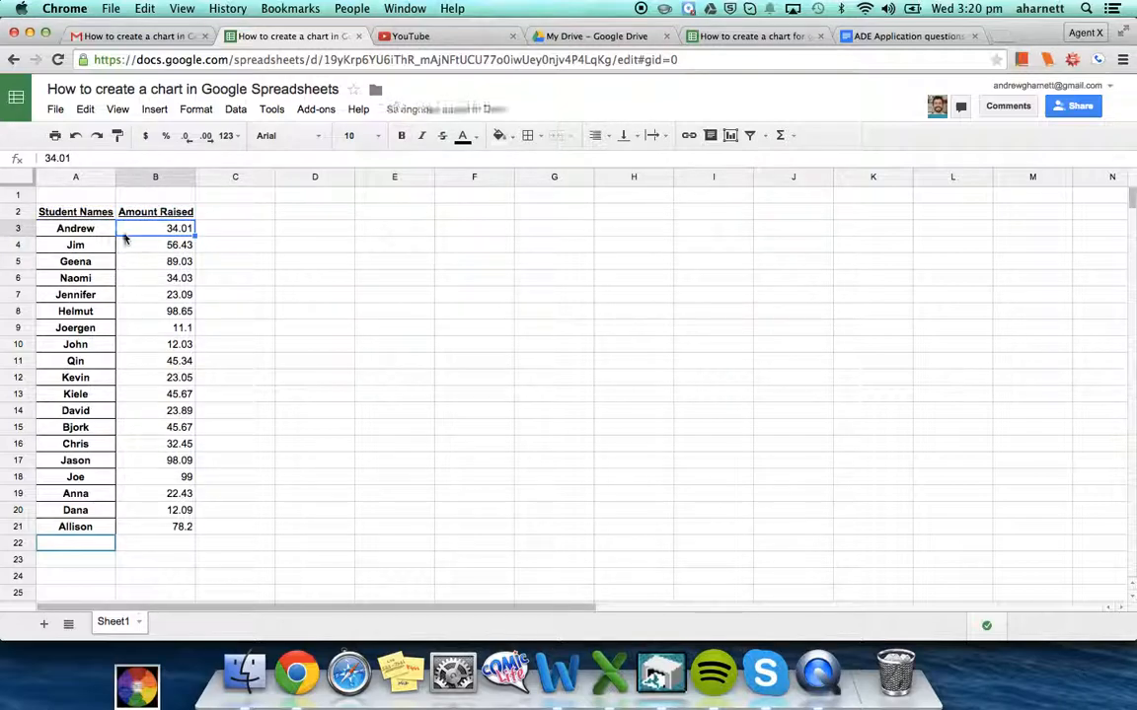
click(87, 230)
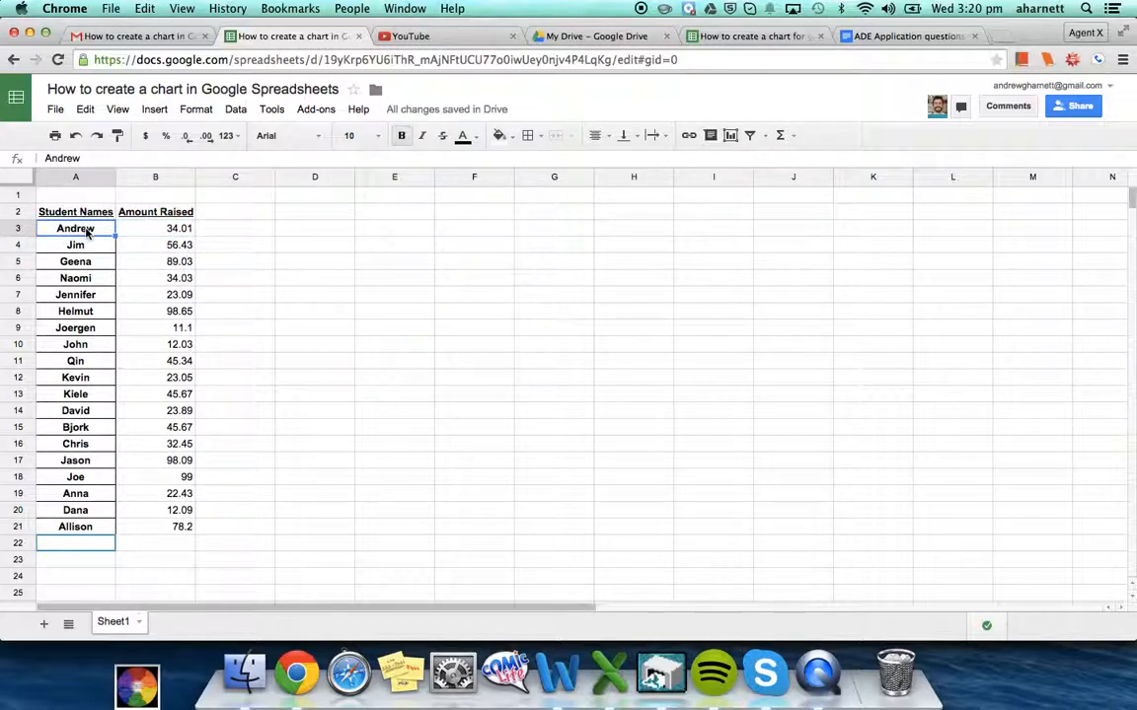
Select the names and amounts in A3:B21 and insert a chart from them
drag(88, 231, 166, 526)
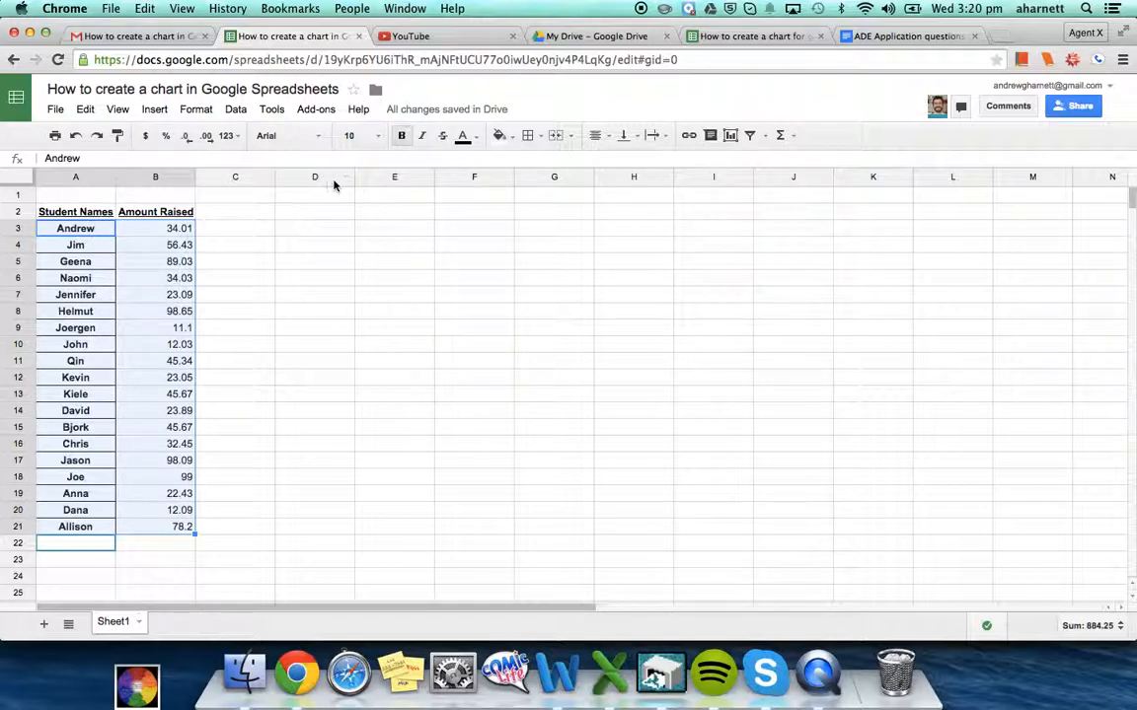
click(165, 113)
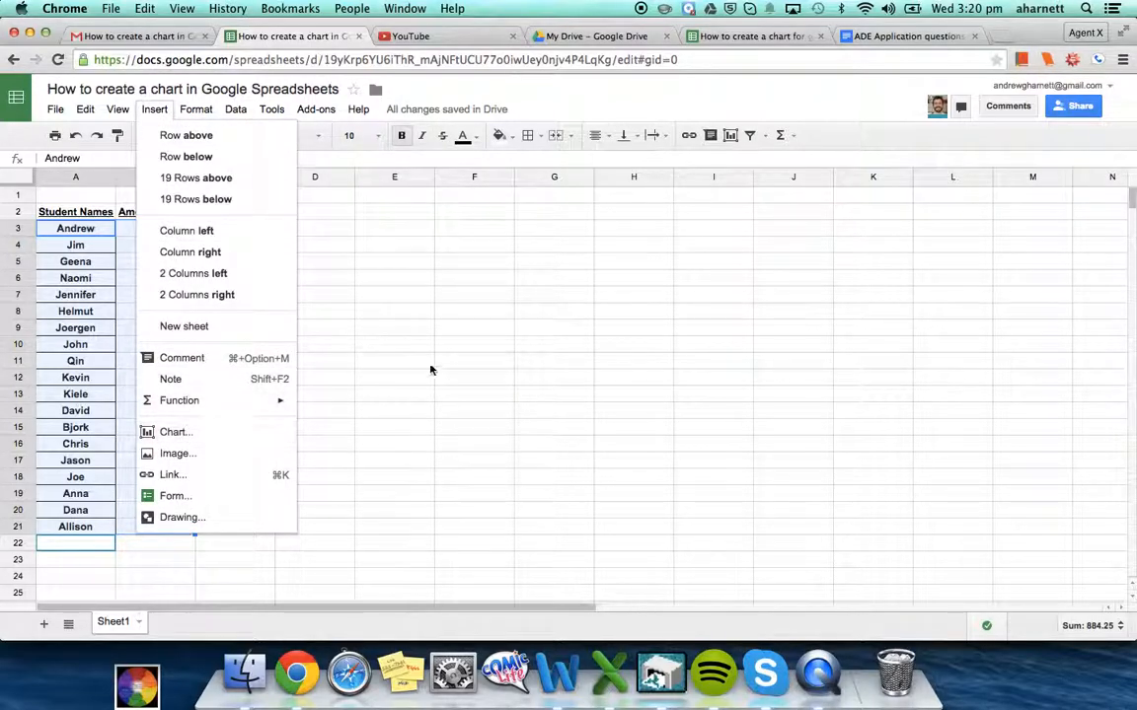
click(730, 137)
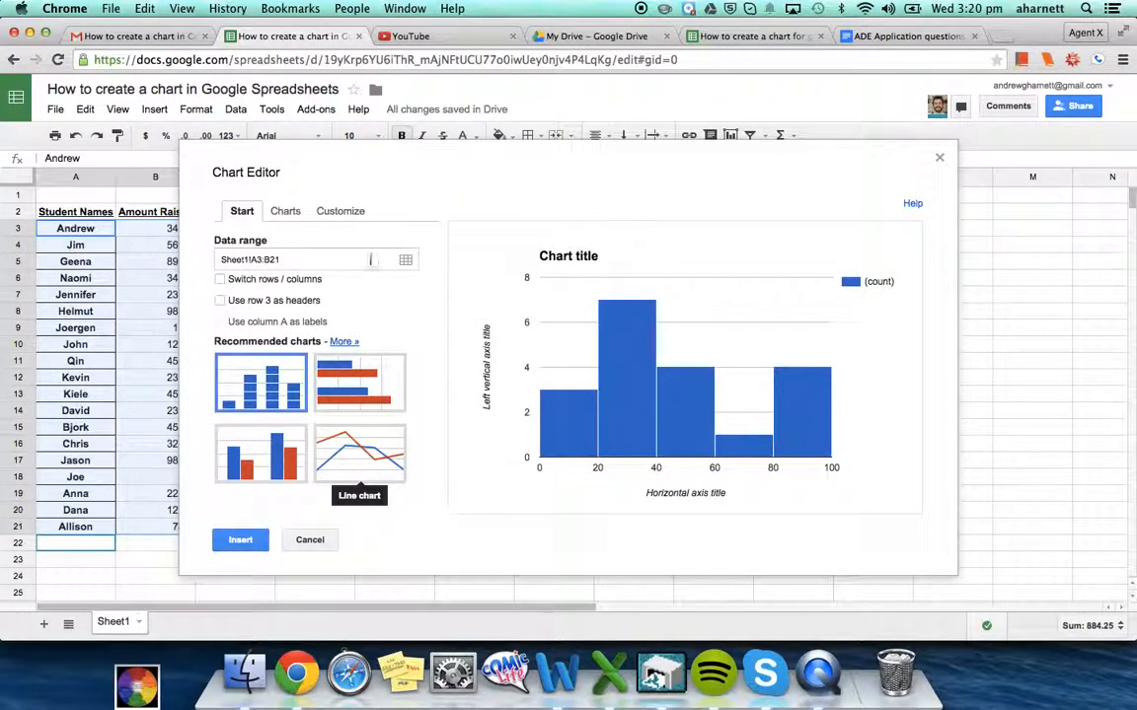
Compare histogram, column and bar previews, settling on a horizontal bar chart
click(285, 211)
click(335, 211)
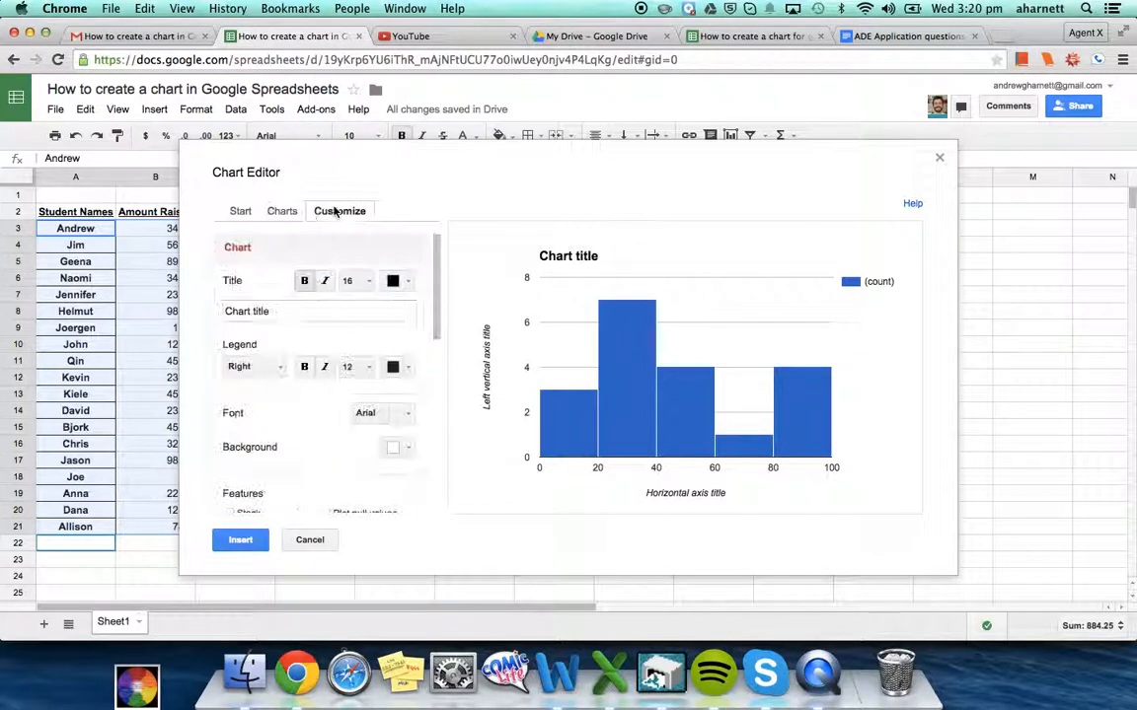
click(241, 211)
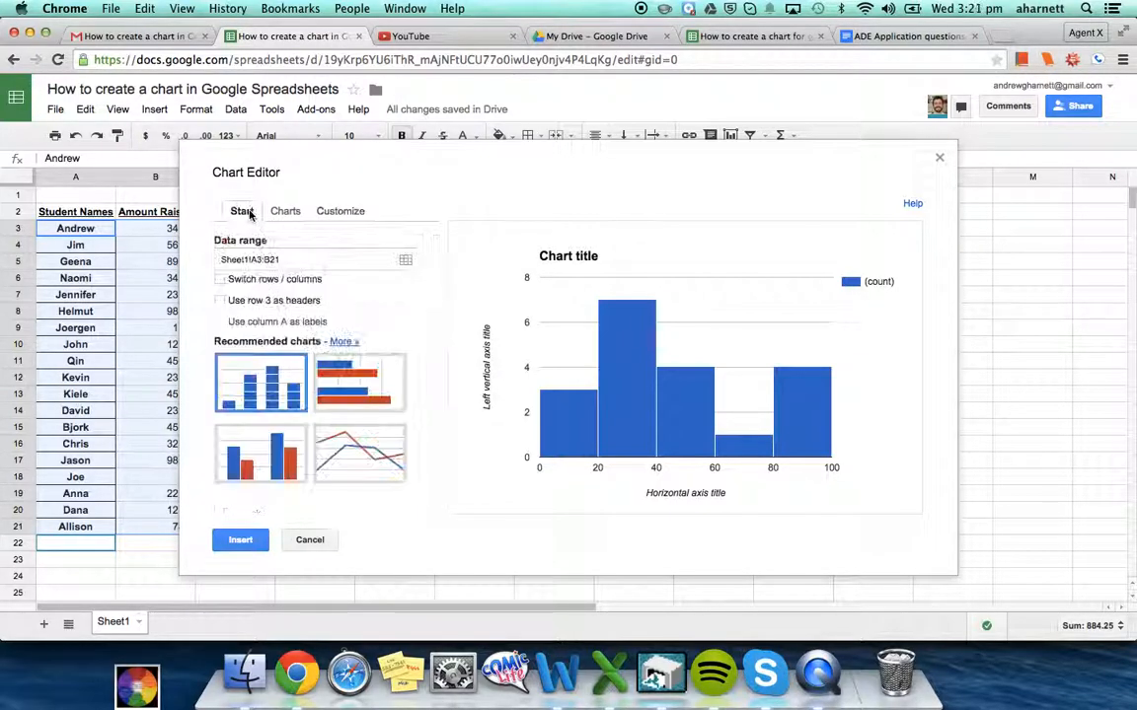
click(346, 381)
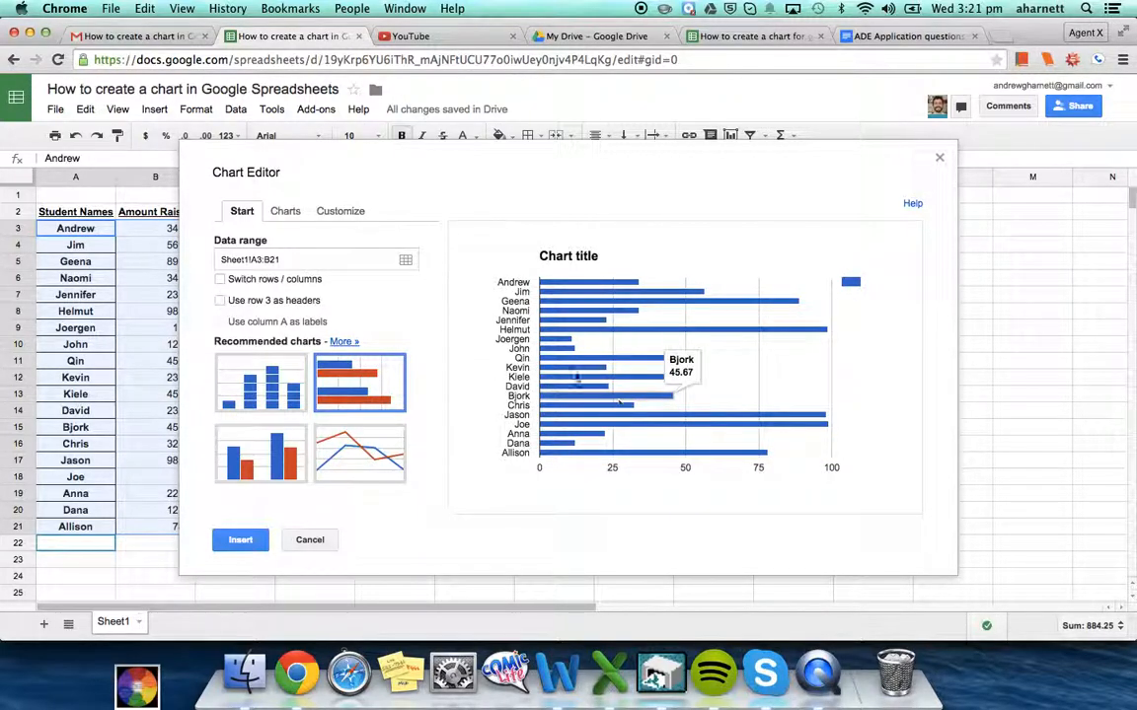
click(234, 367)
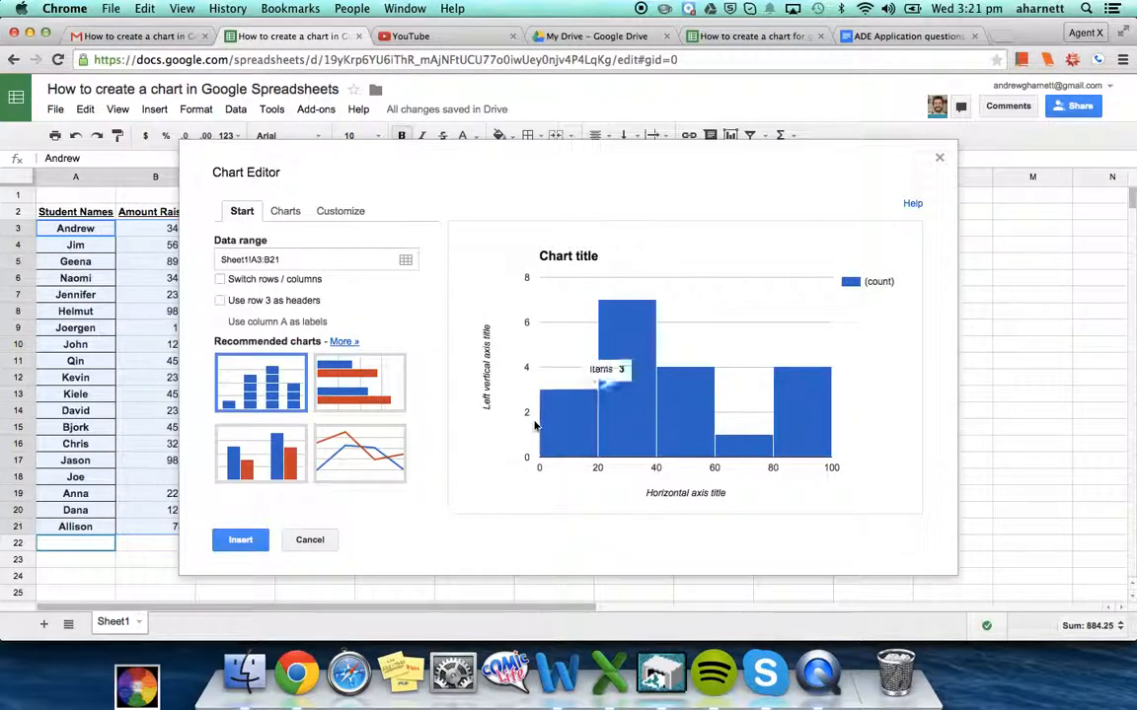
click(302, 454)
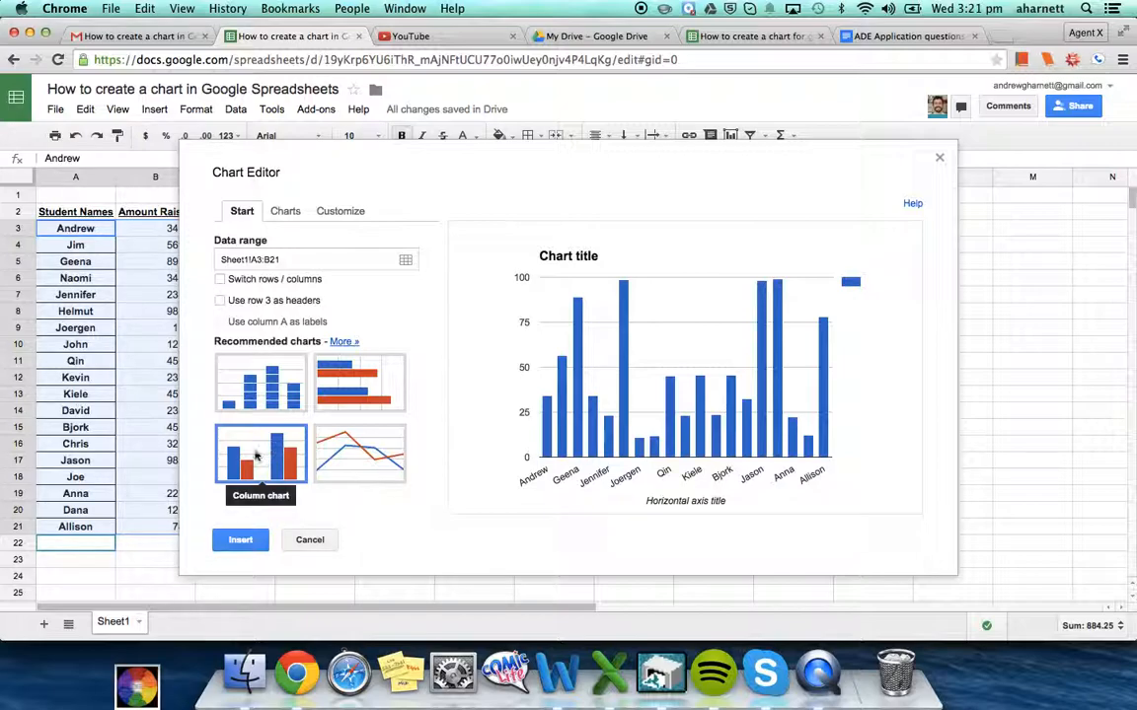
click(325, 367)
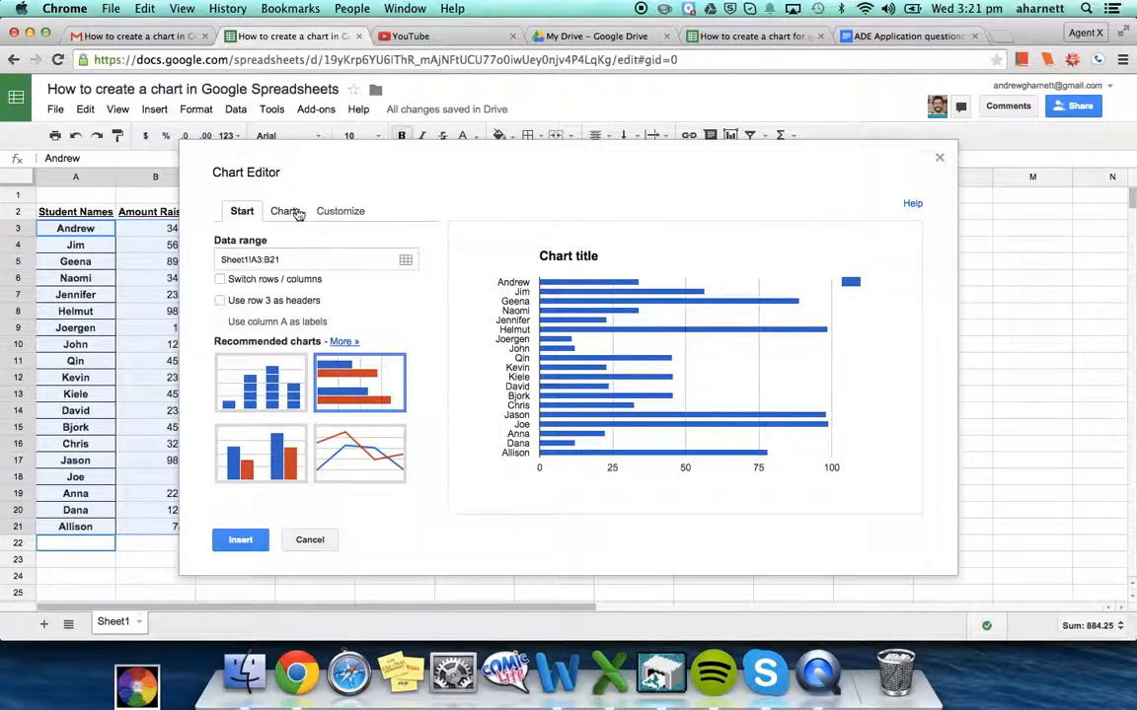
click(295, 213)
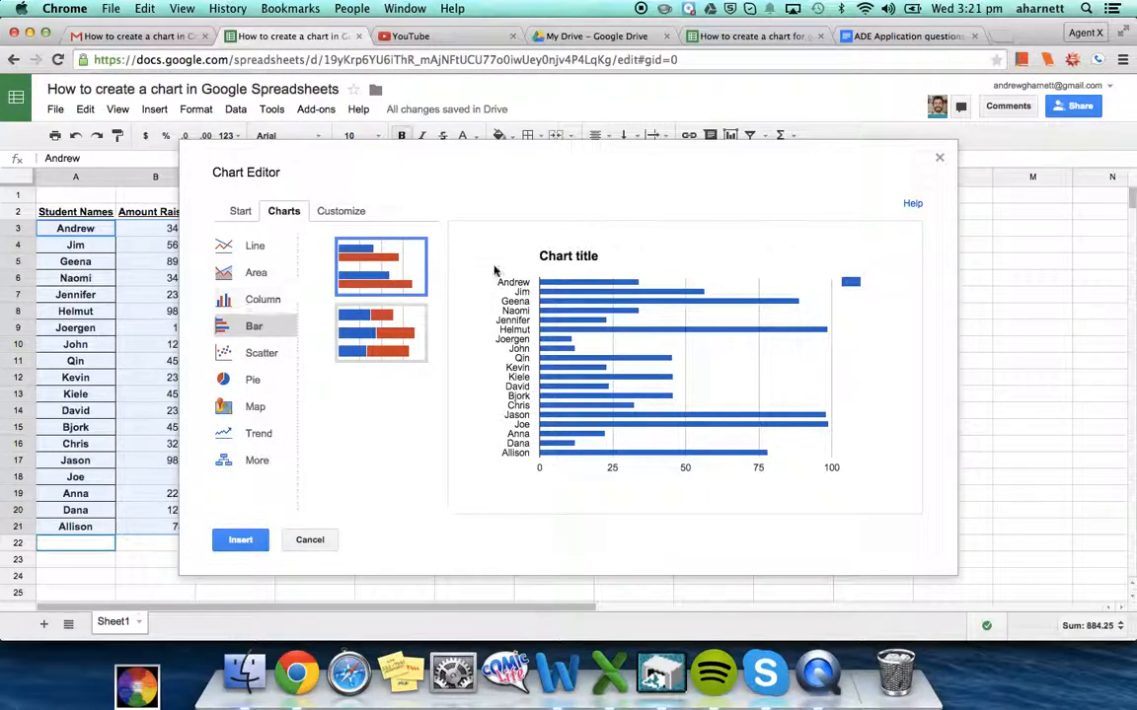
Set the chart title to 'Amount Students Raised in Charity Event for Nepal'
click(338, 213)
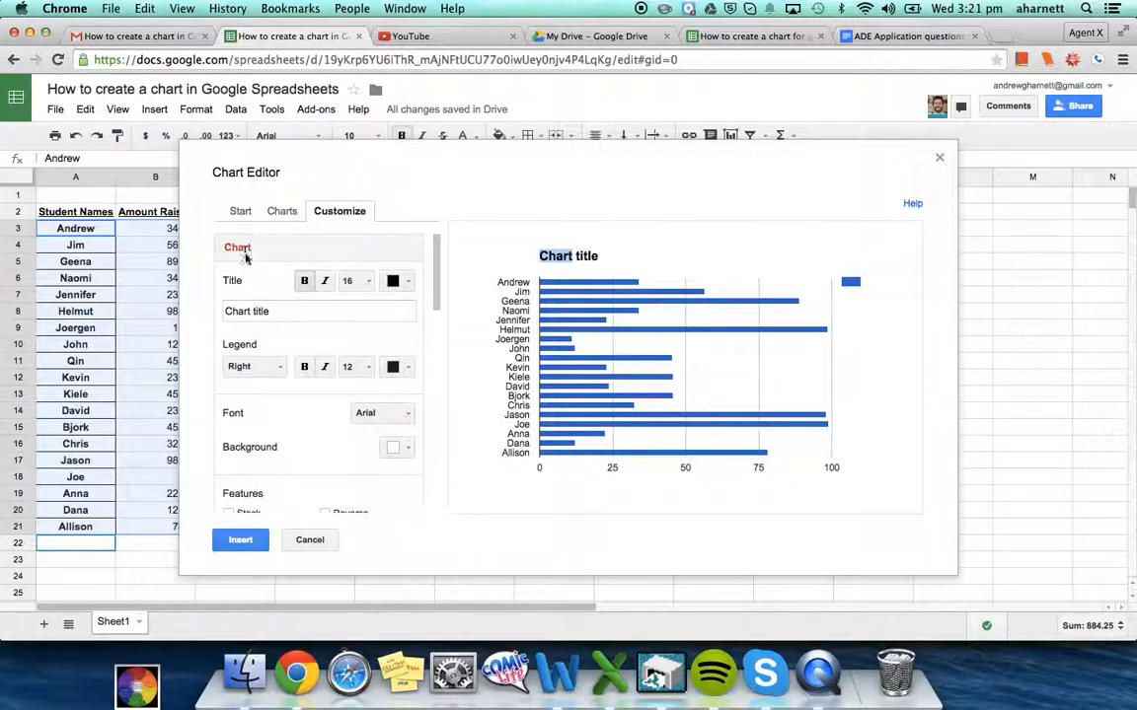
double_click(258, 312)
triple_click(258, 312)
text(Amount)
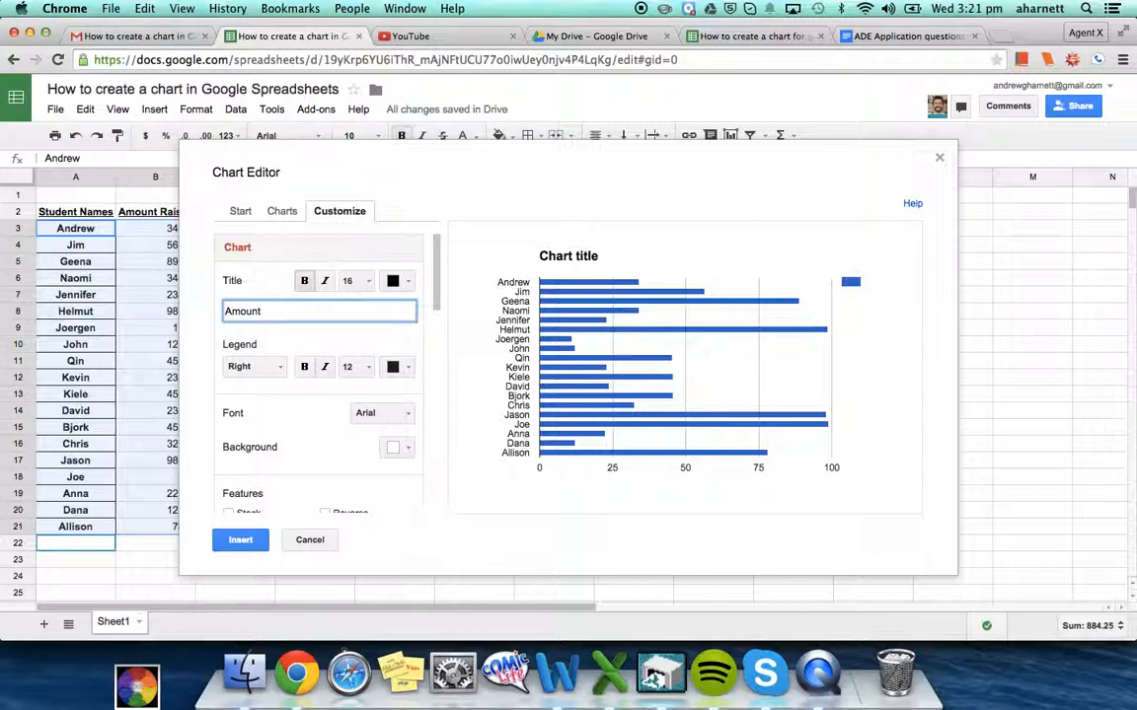
text( Students Raised in Charity Event for N)
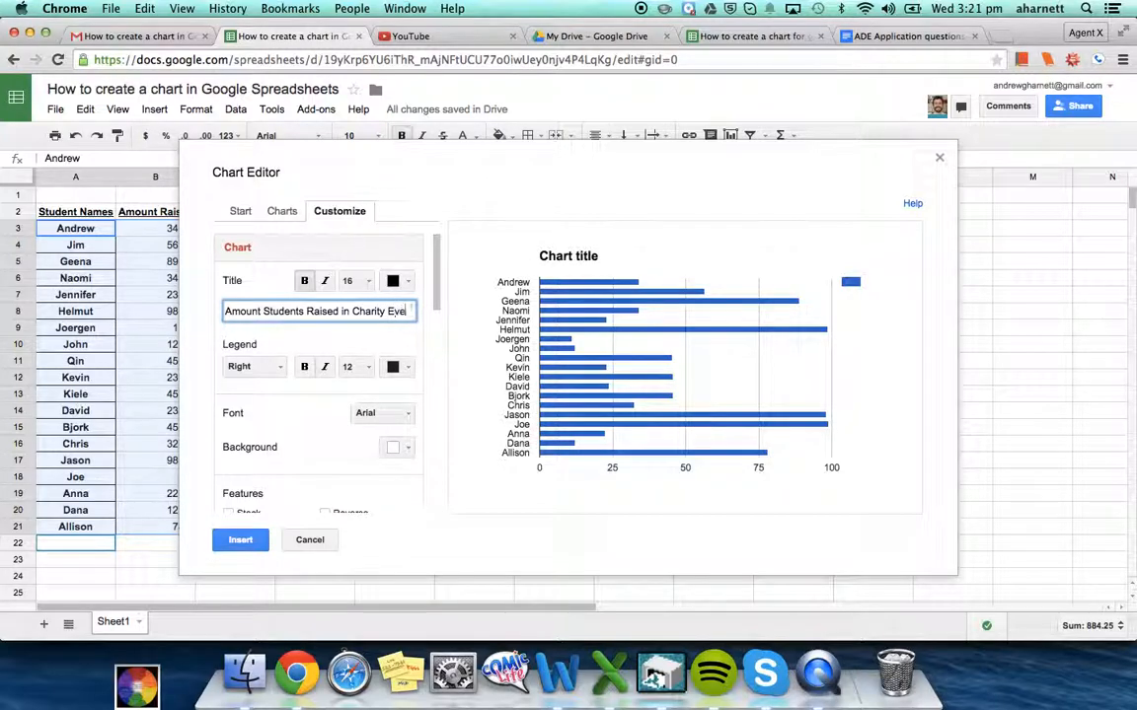
text(epal)
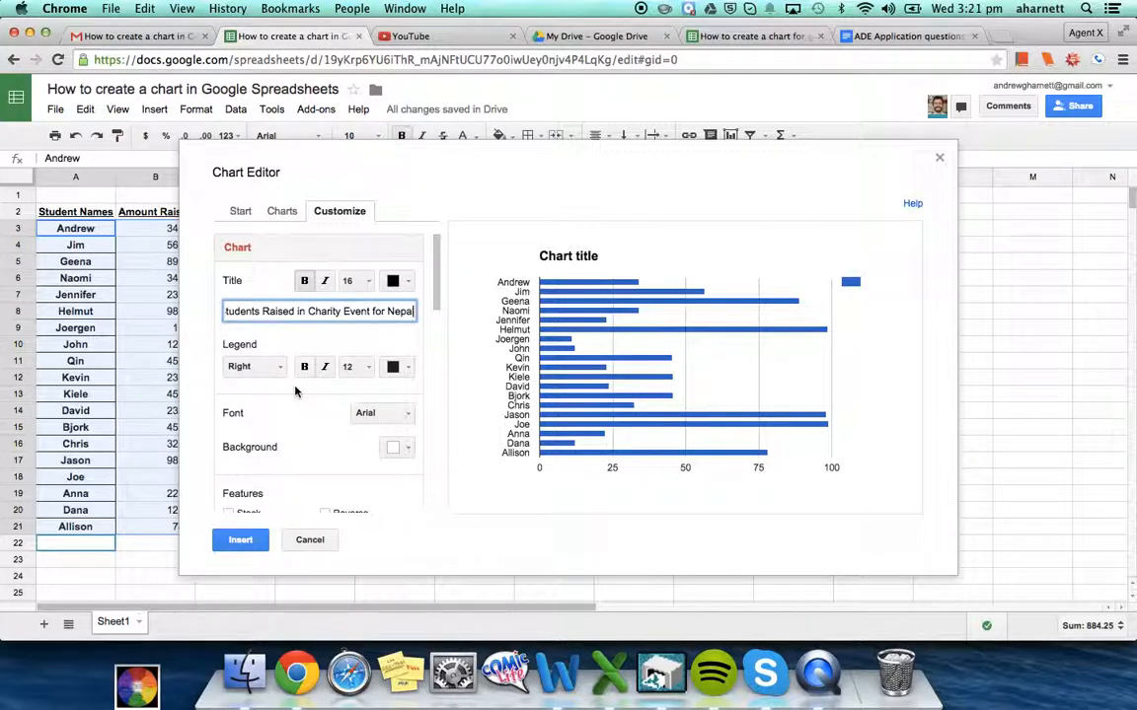
key(Return)
Make the legend text purple
click(400, 367)
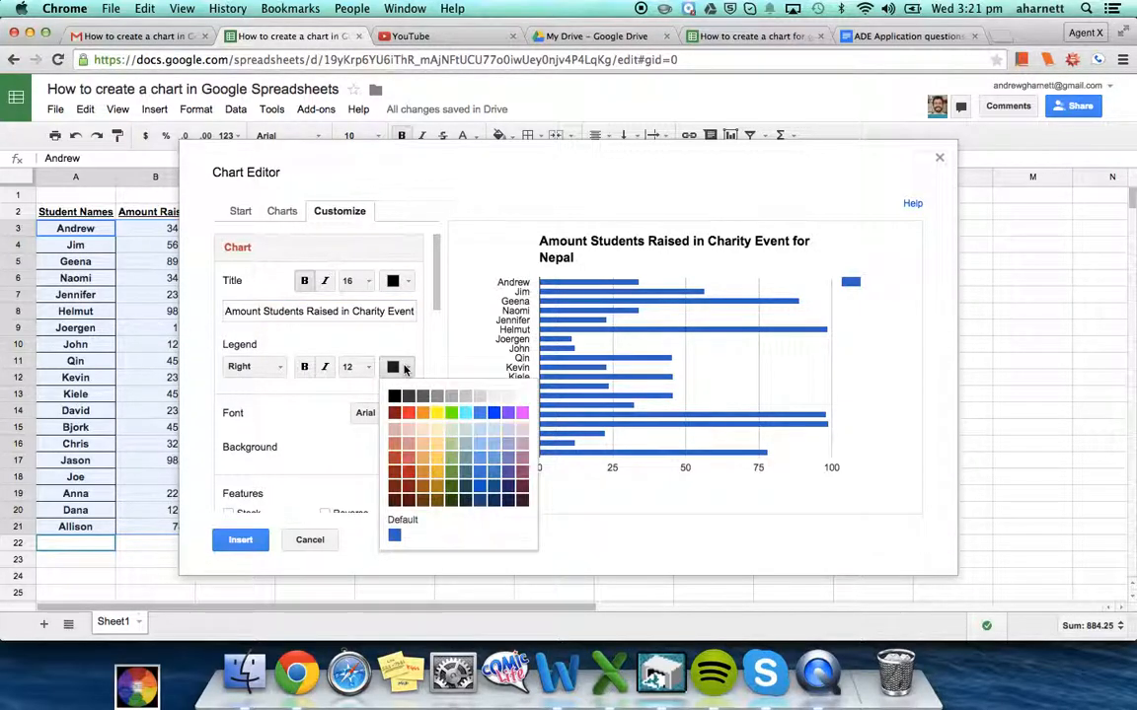
click(507, 413)
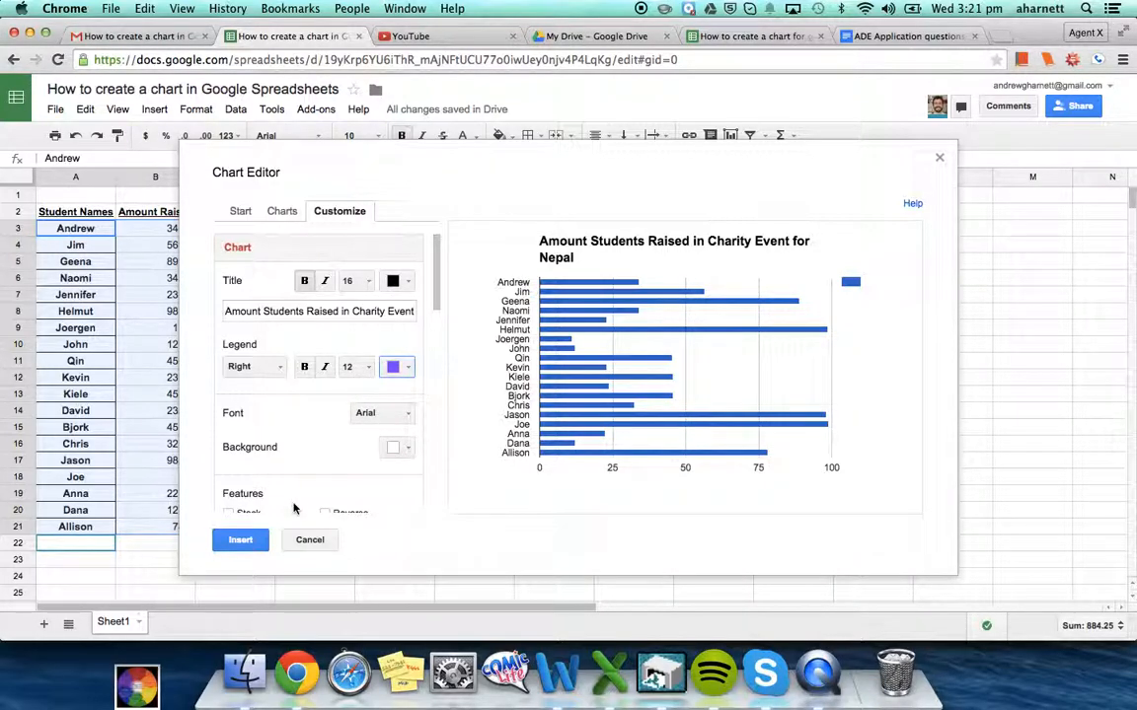
scroll(296, 464, down, 1)
scroll(297, 454, down, 4)
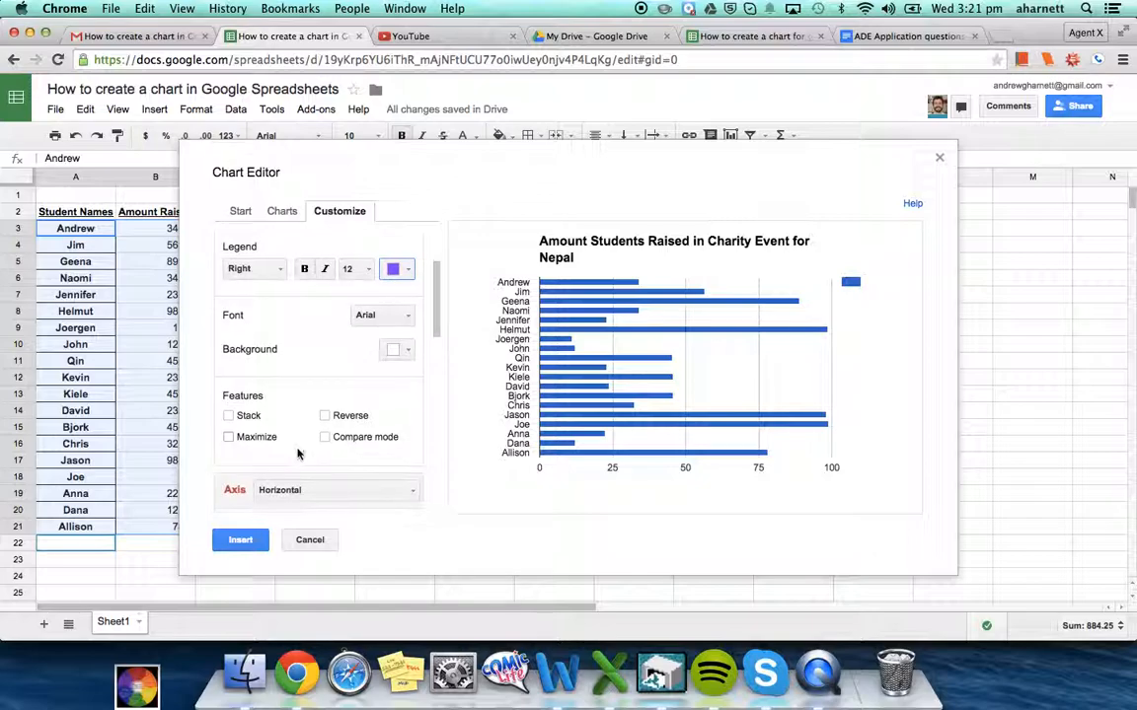
scroll(298, 453, down, 1)
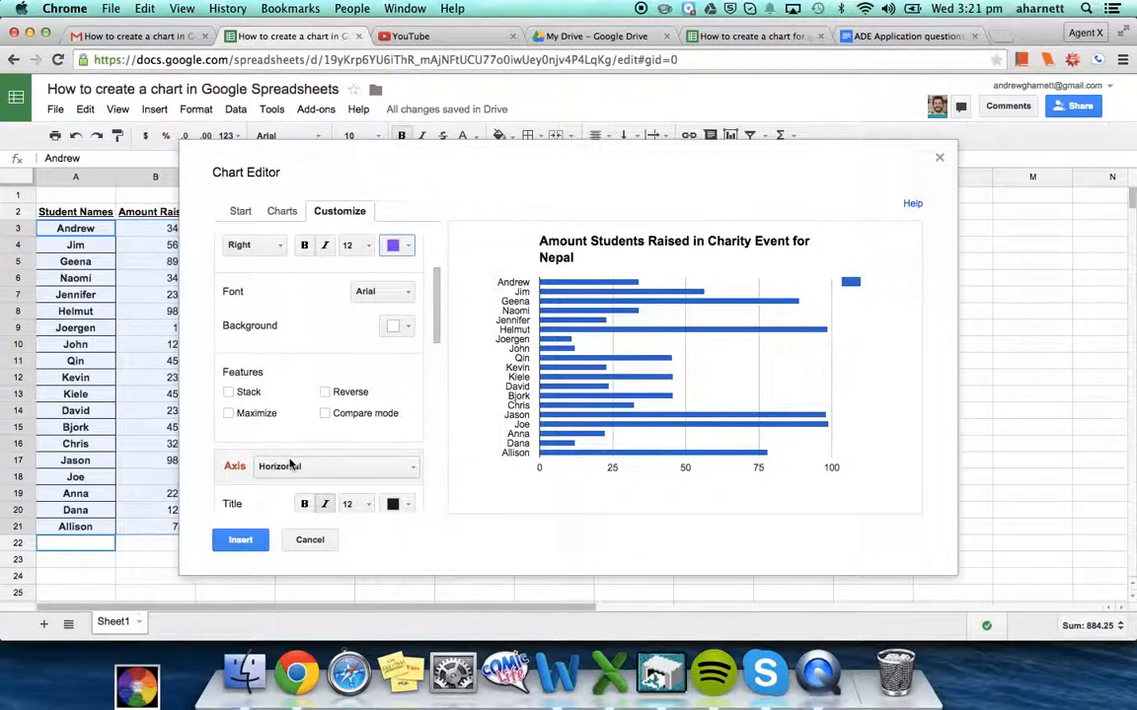
scroll(292, 464, down, 3)
scroll(290, 462, down, 1)
Title the horizontal axis 'Amount of Money Earned'
click(289, 454)
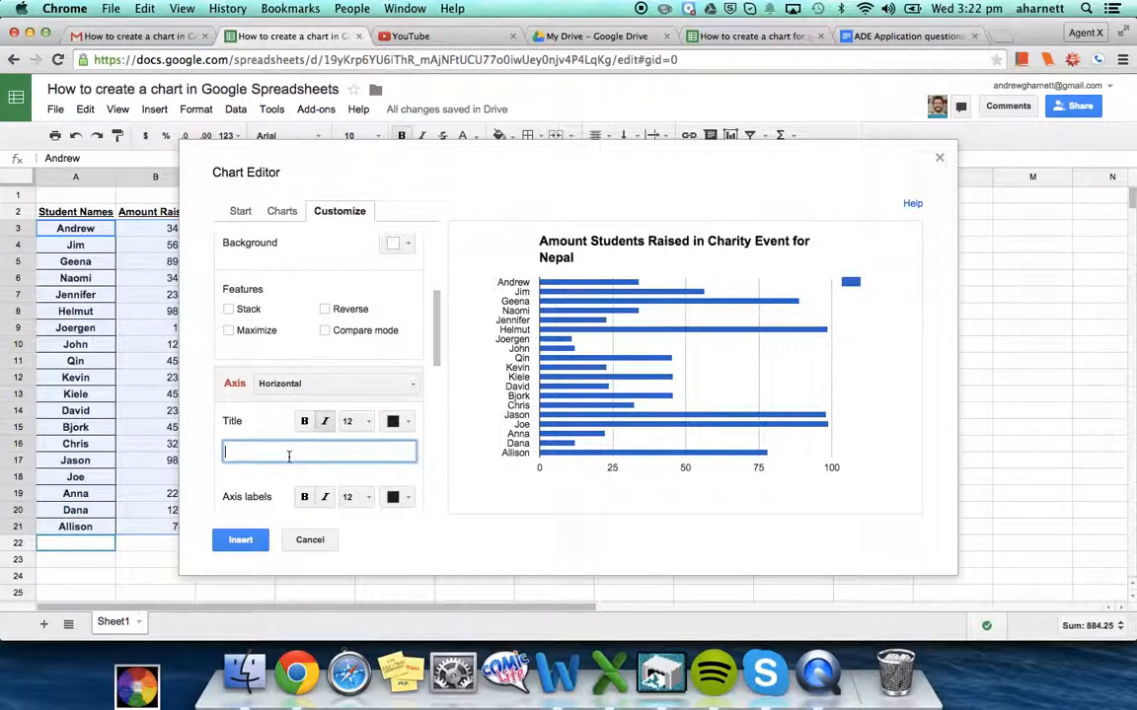
click(286, 386)
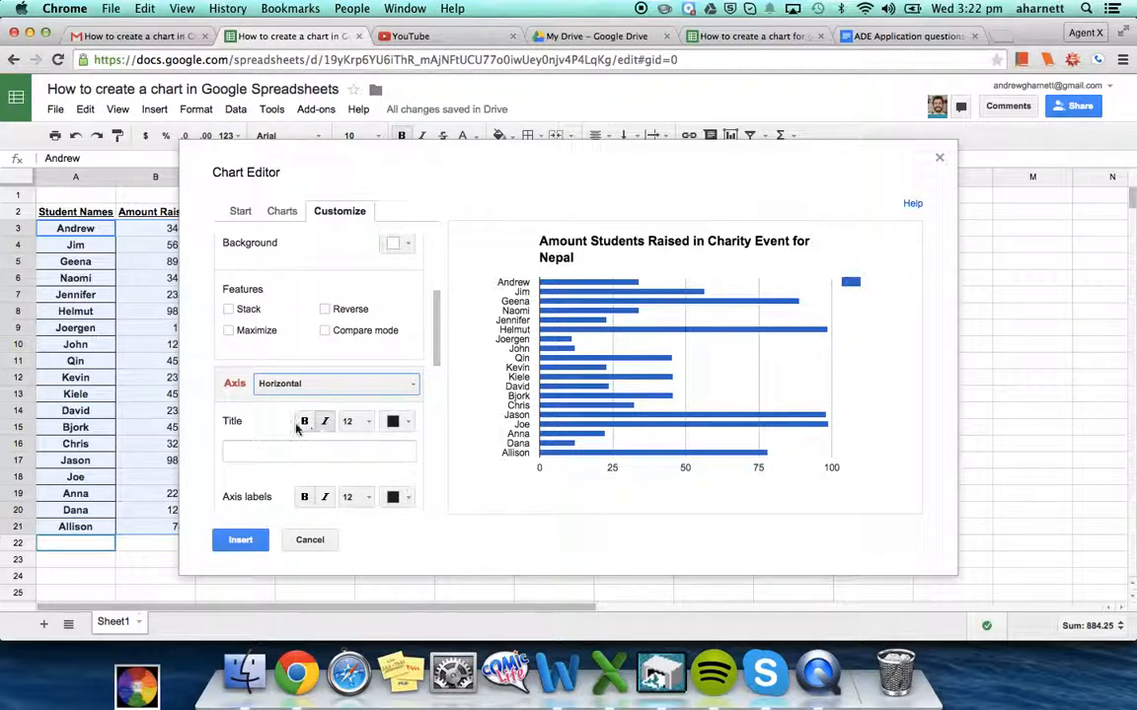
click(279, 447)
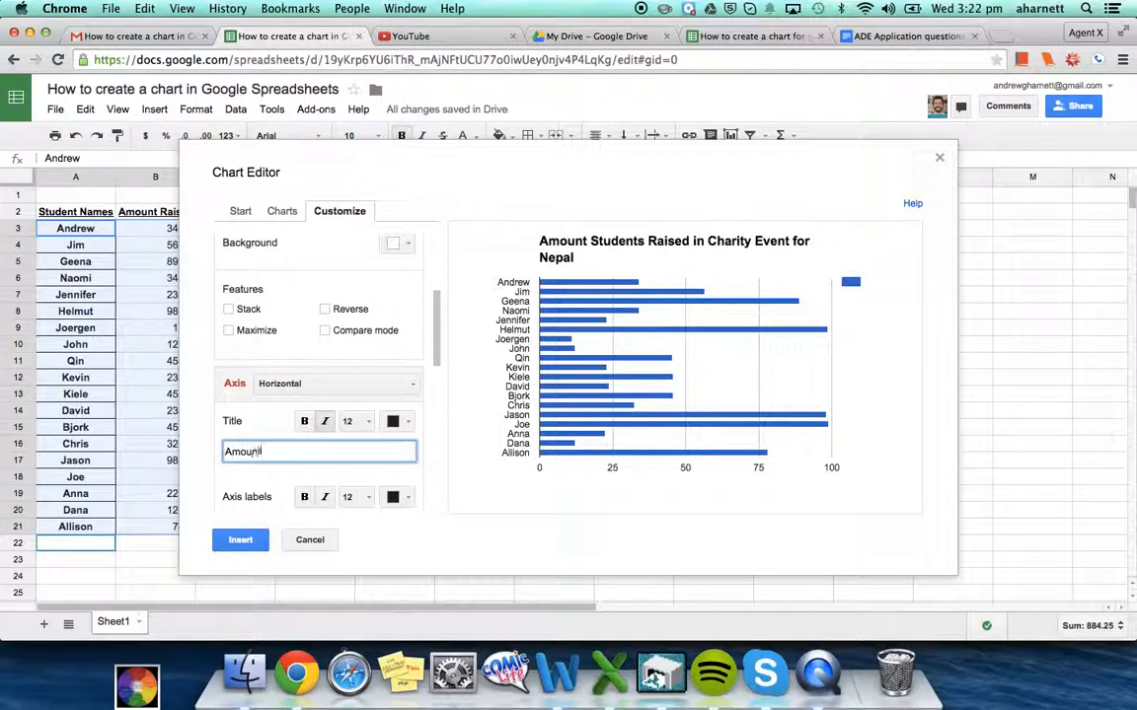
text(Money EArnedrned)
click(260, 479)
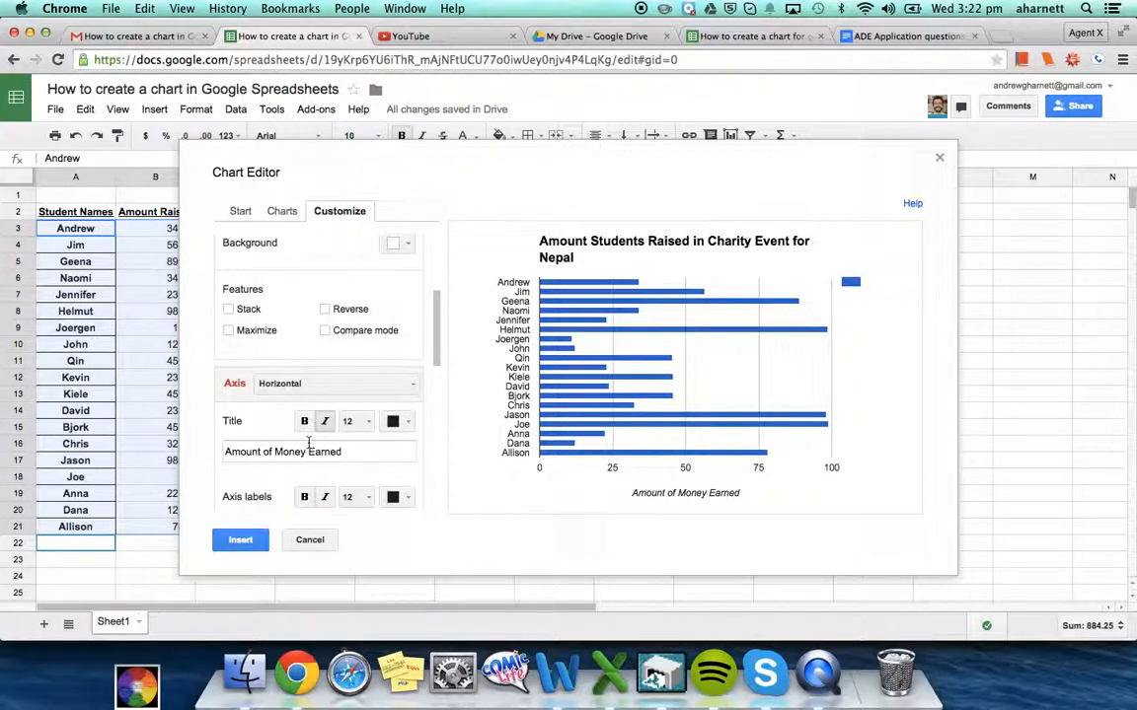
scroll(308, 448, down, 3)
scroll(308, 444, up, 2)
Switch to the left vertical axis and title it 'Names of Students'
click(299, 342)
click(302, 390)
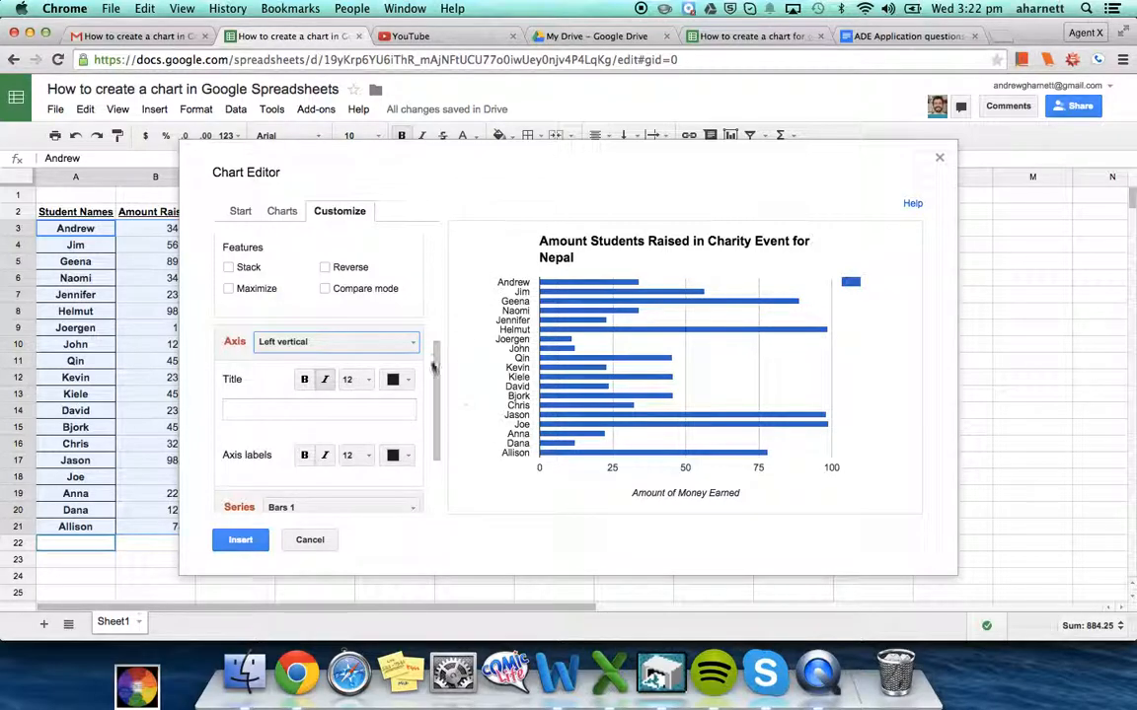
click(302, 408)
text(Names of Students)
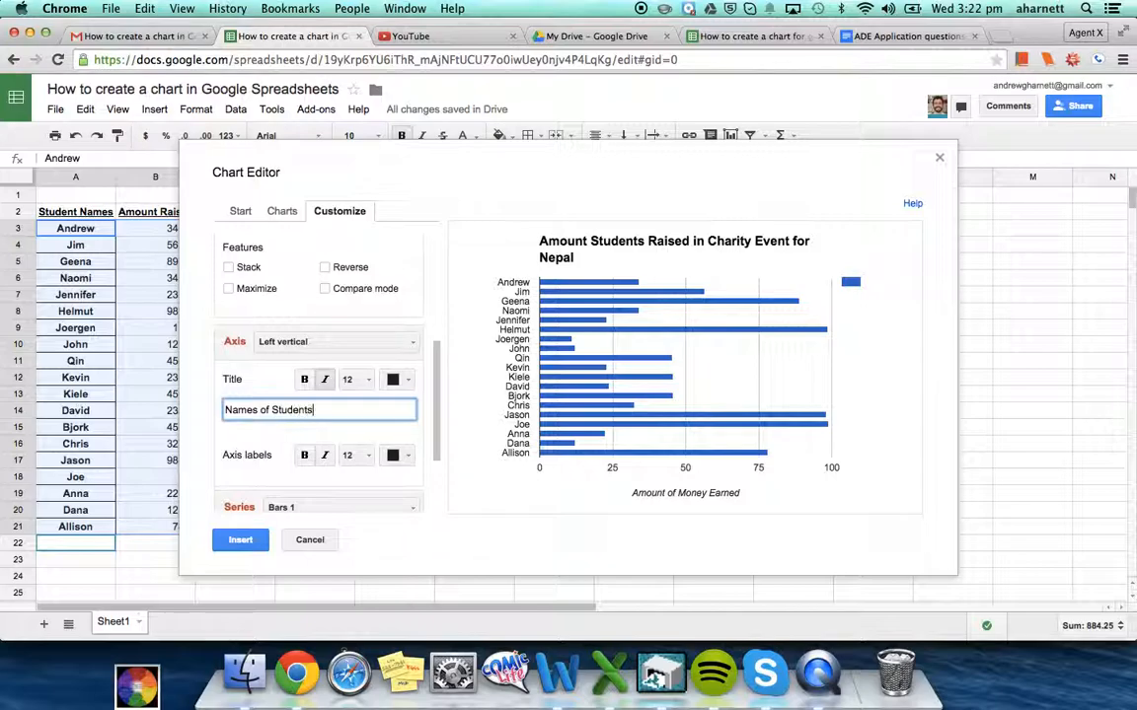
click(298, 435)
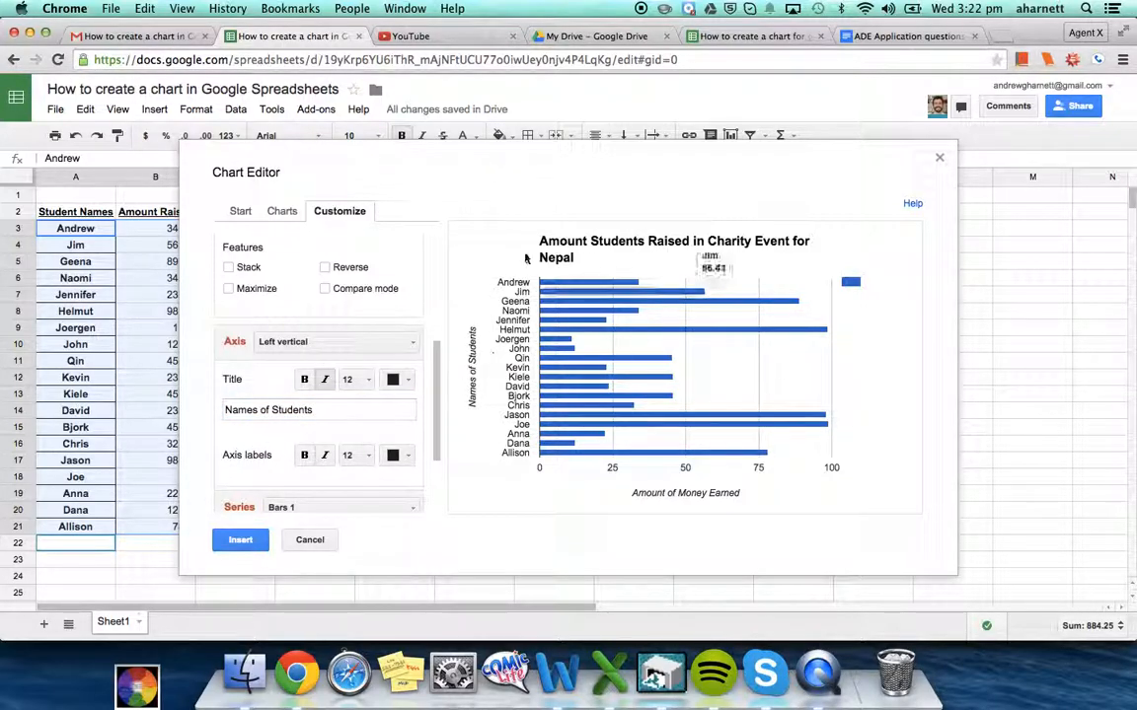
scroll(376, 326, down, 1)
scroll(376, 325, down, 3)
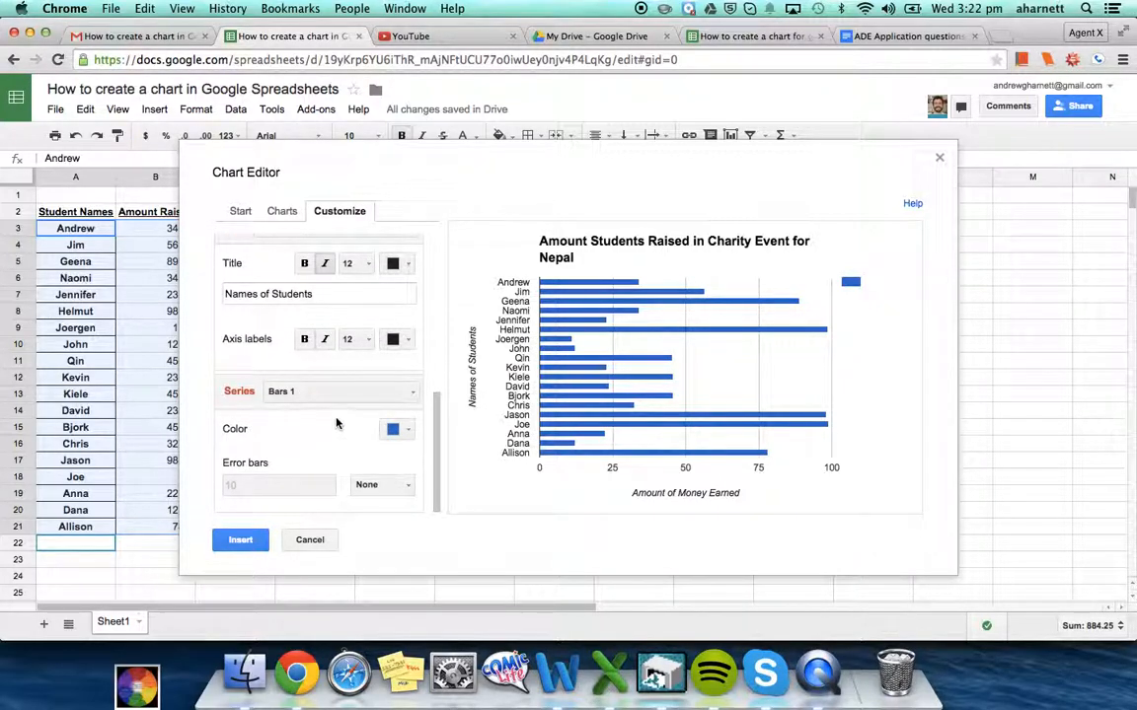
scroll(279, 470, up, 8)
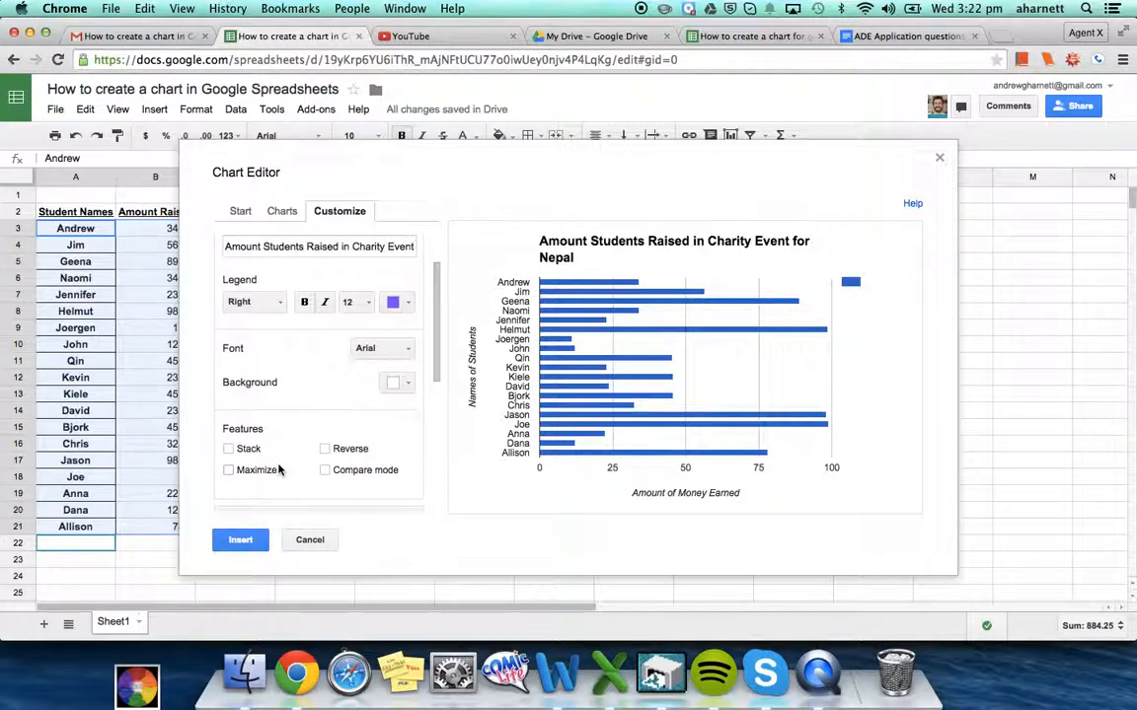
Insert the bar chart onto Sheet1 and drag it to the right of the data table
click(237, 539)
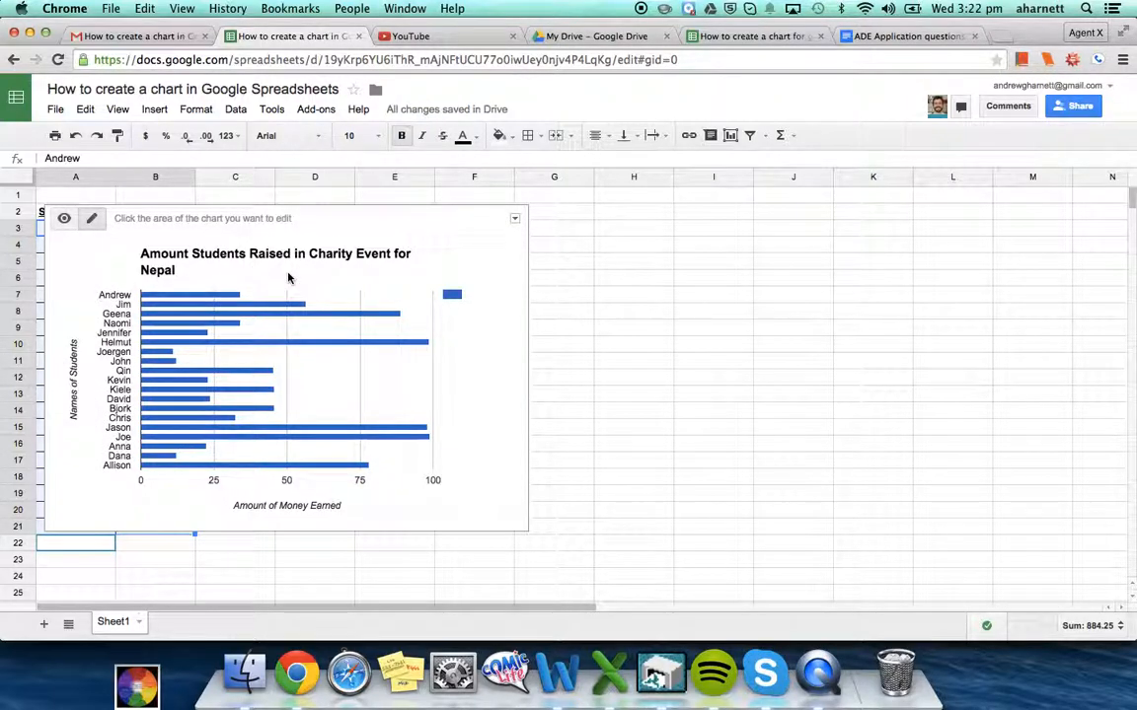
click(261, 253)
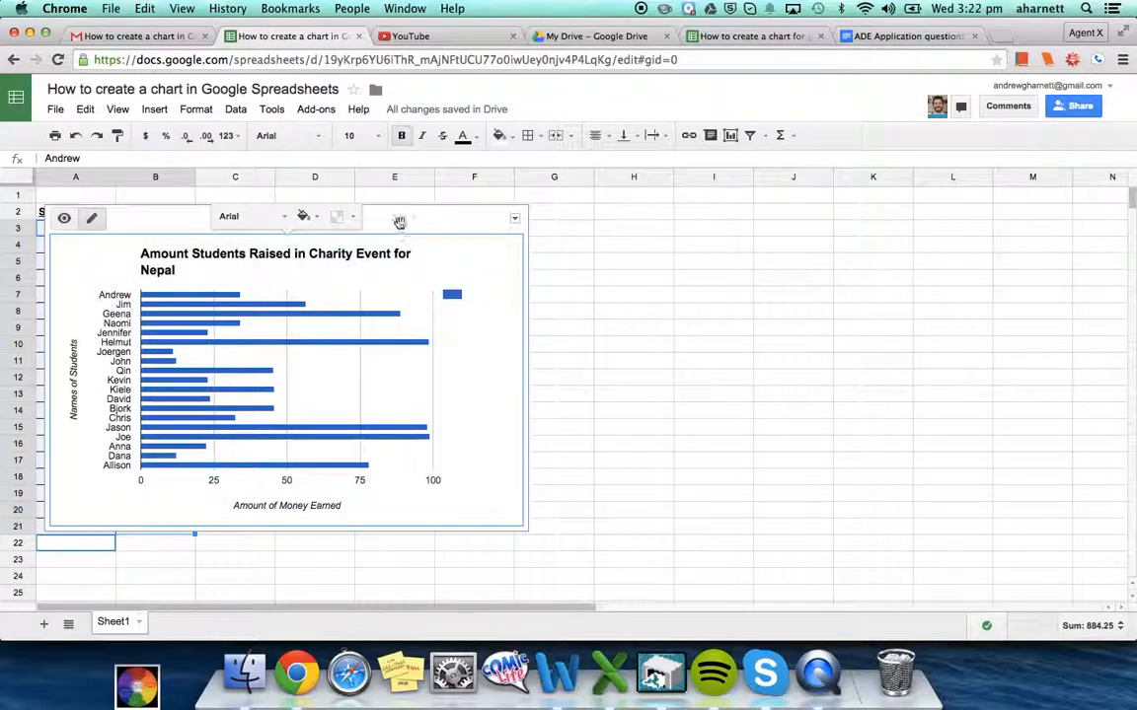
drag(399, 221, 558, 230)
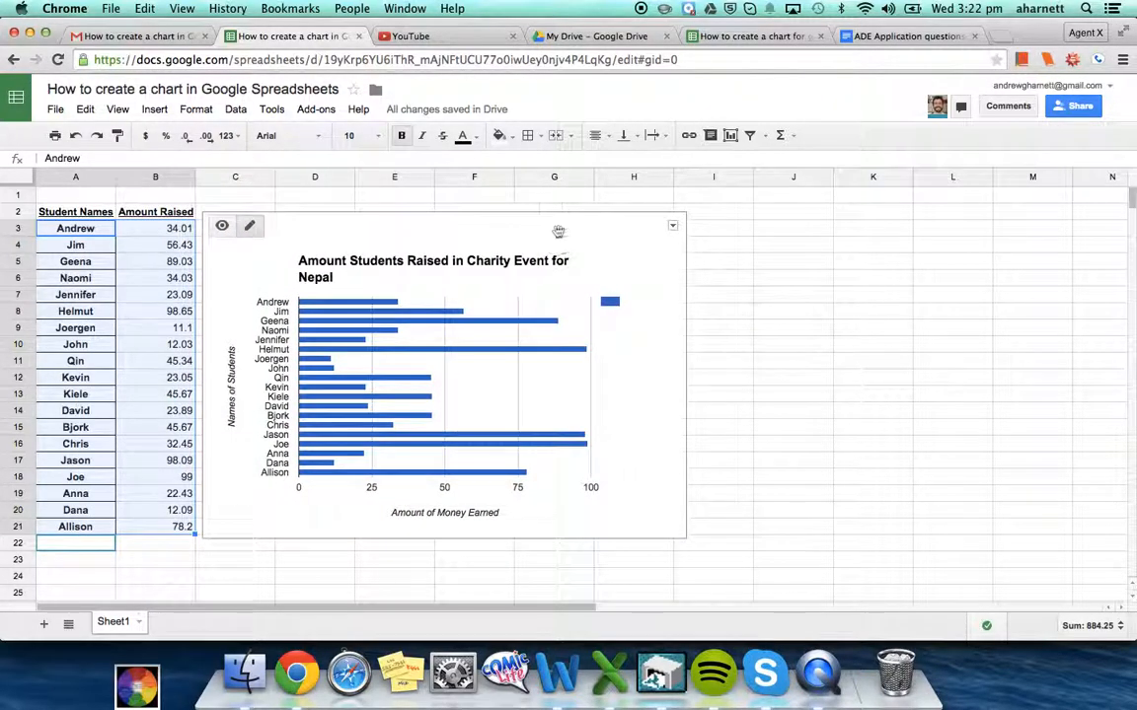
Deselect the chart and select the 11.1 amount in column B
click(711, 333)
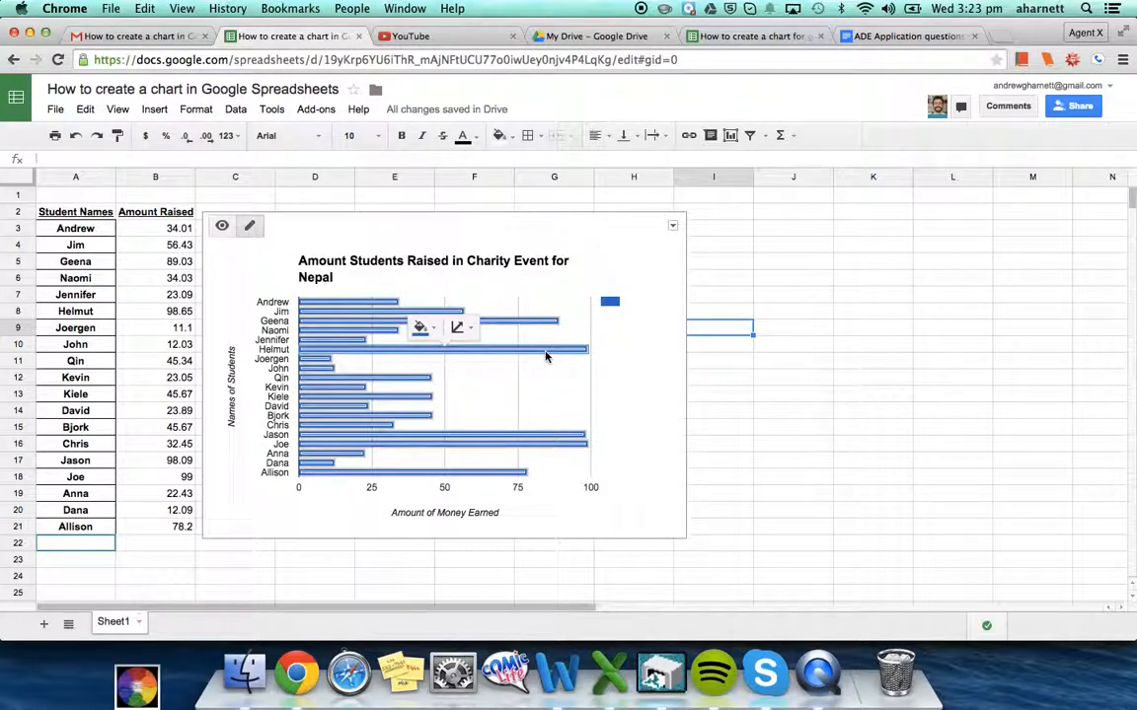
click(722, 383)
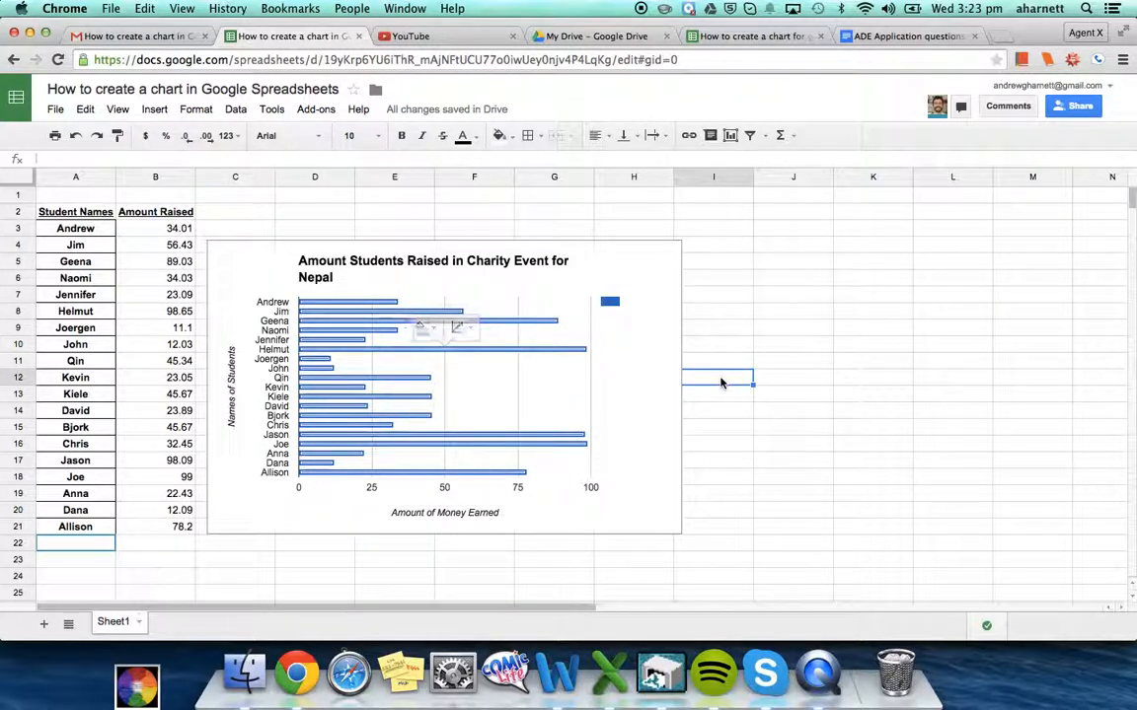
click(120, 331)
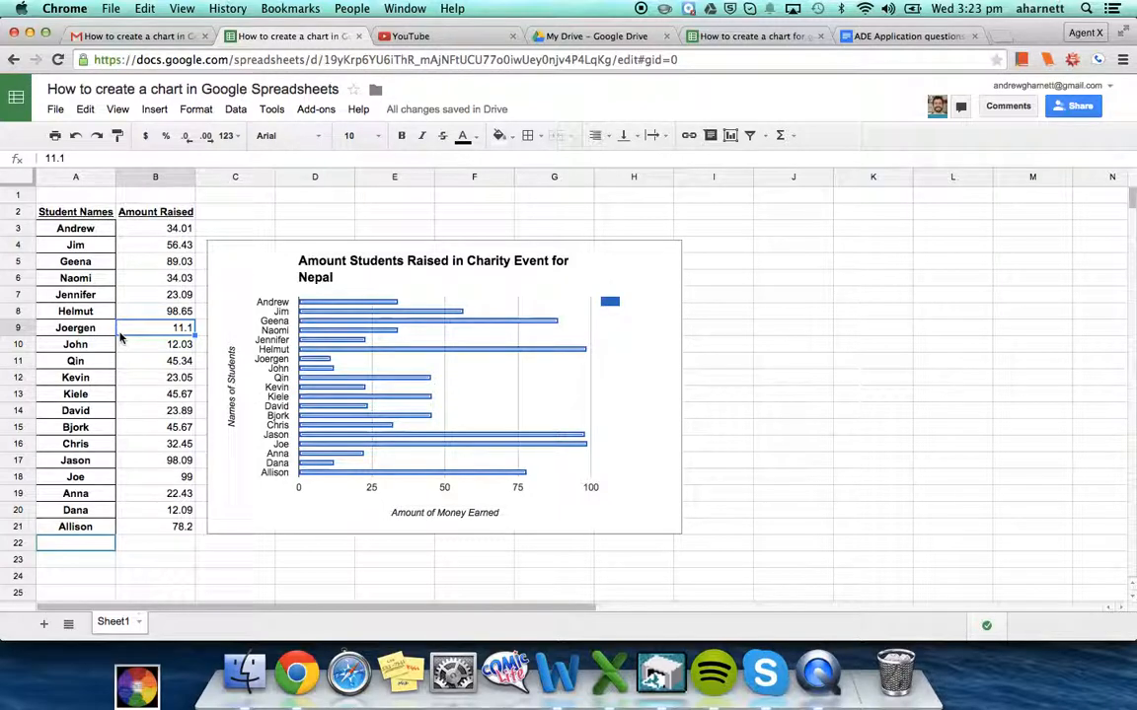